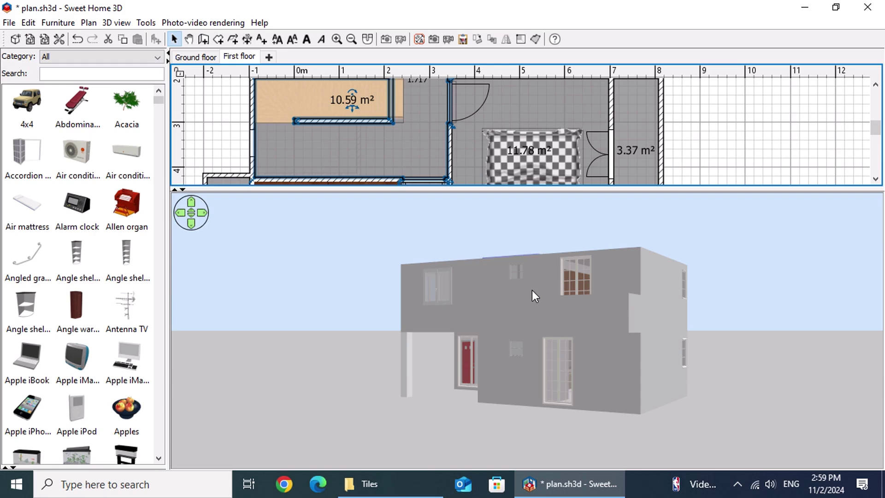
Step: Orbit the 3D house to an elevated view, then tilt down to a low side view
{"action": "left_click_drag", "start_coordinate": [536, 306], "coordinate": [200, 330]}
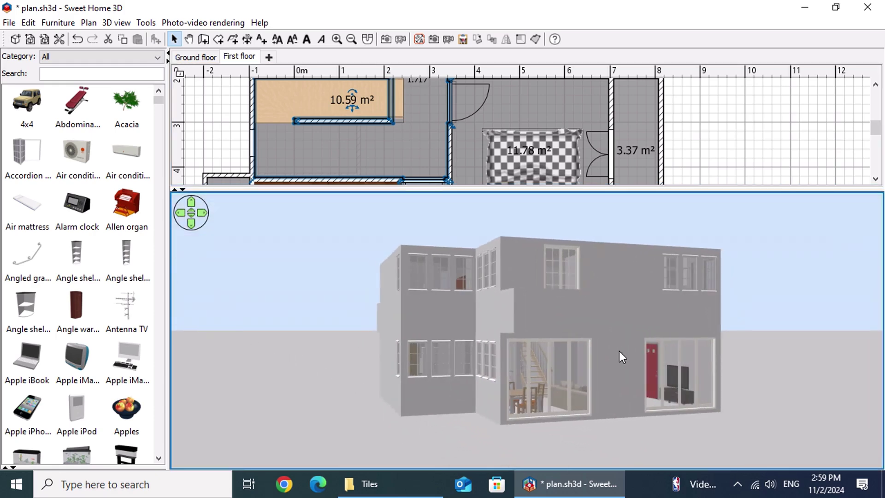
{"action": "scroll", "coordinate": [623, 350], "scroll_direction": "up", "scroll_amount": 5}
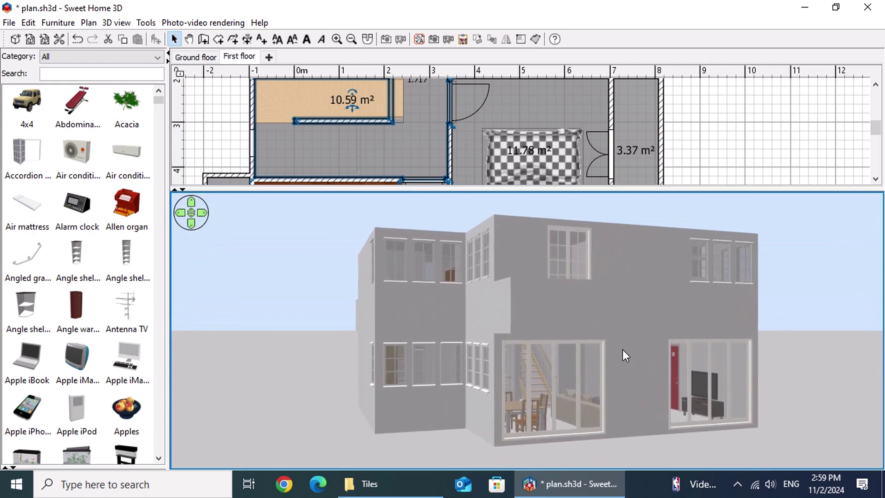
{"action": "scroll", "coordinate": [624, 349], "scroll_direction": "up", "scroll_amount": 5}
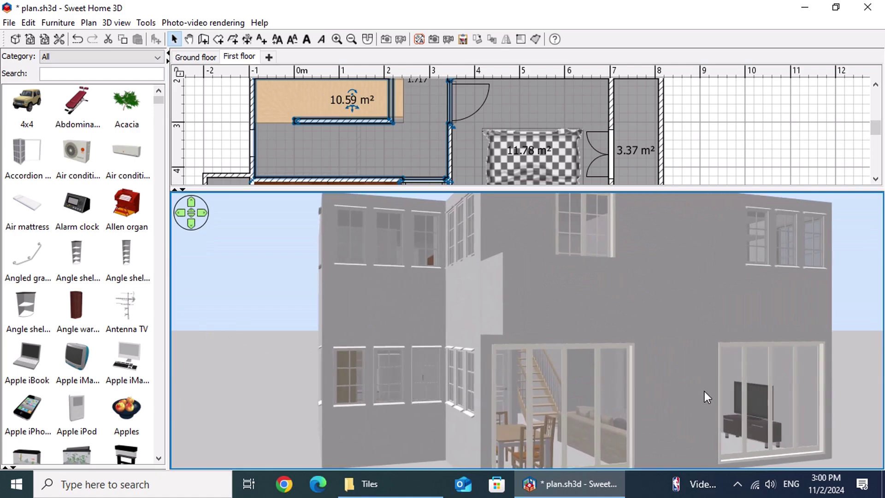
{"action": "left_click_drag", "start_coordinate": [704, 390], "coordinate": [3, 465]}
{"action": "left_click_drag", "start_coordinate": [767, 406], "coordinate": [571, 272]}
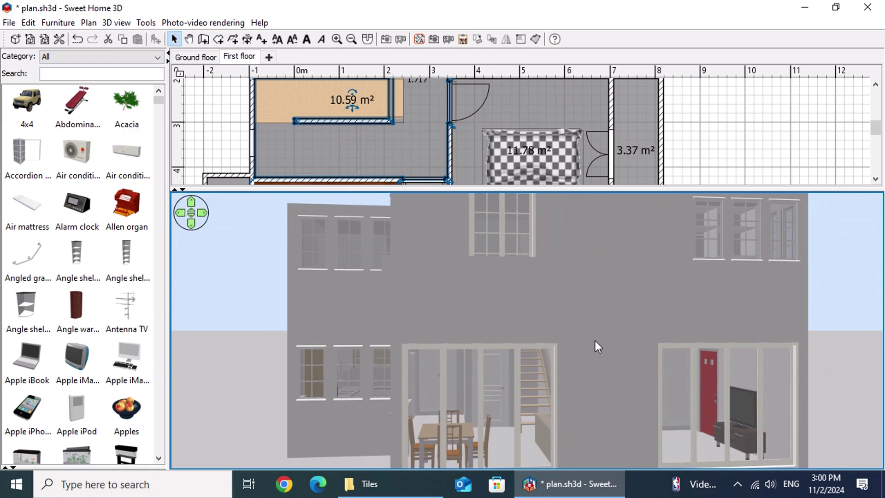
Step: Browse the Tiles folder from TBB10-Beige-Plasma.jpg to the last image, then return to Sweet Home 3D
{"action": "left_click", "coordinate": [400, 485]}
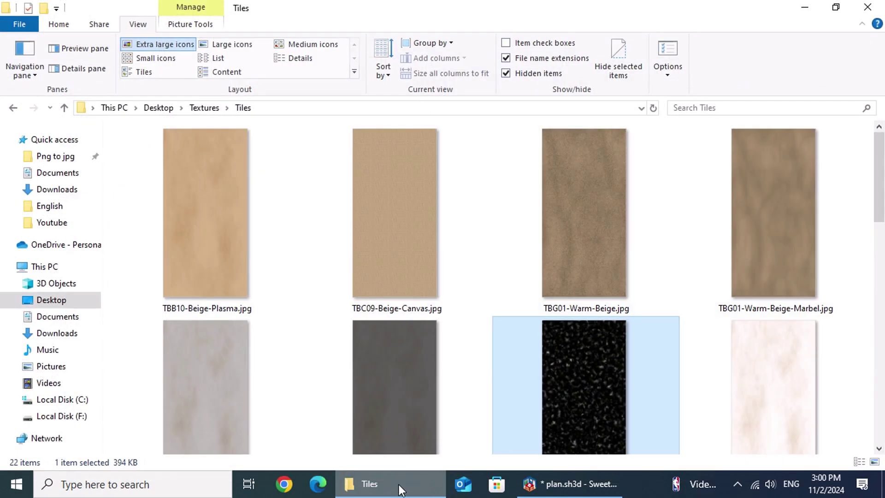
{"action": "left_click", "coordinate": [211, 239]}
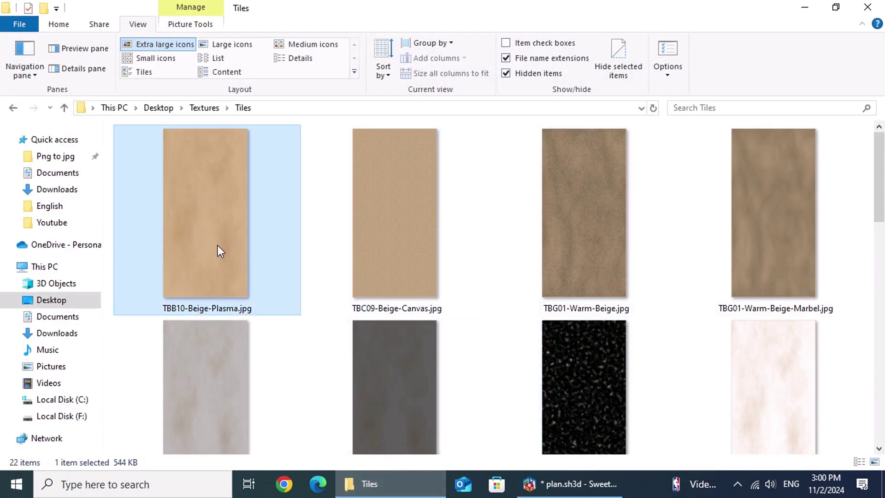
{"action": "scroll", "coordinate": [332, 291], "scroll_direction": "down", "scroll_amount": 1}
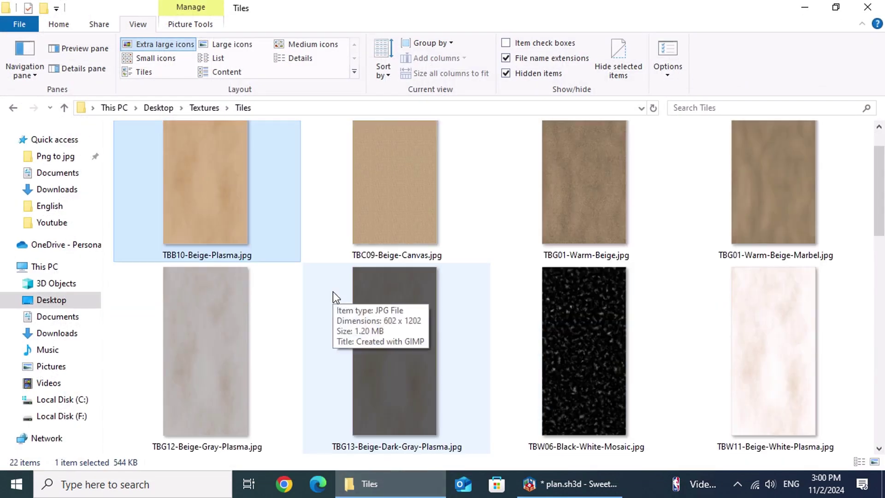
{"action": "scroll", "coordinate": [332, 292], "scroll_direction": "down", "scroll_amount": 3}
{"action": "scroll", "coordinate": [333, 292], "scroll_direction": "down", "scroll_amount": 4}
{"action": "scroll", "coordinate": [333, 292], "scroll_direction": "down", "scroll_amount": 2}
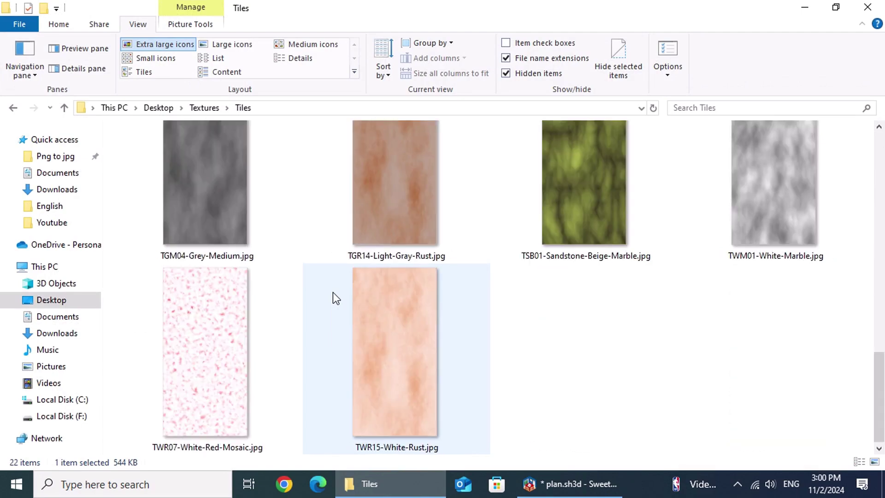
{"action": "scroll", "coordinate": [333, 293], "scroll_direction": "up", "scroll_amount": 10}
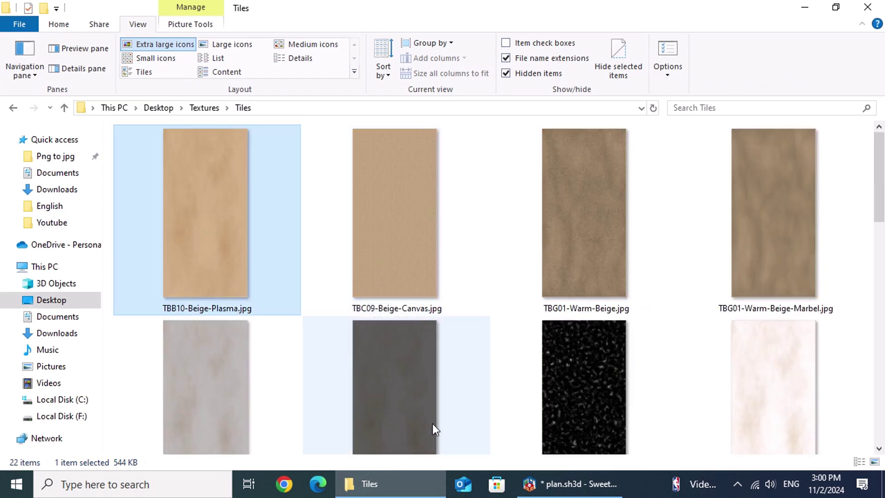
{"action": "mouse_move", "coordinate": [550, 492]}
{"action": "left_click", "coordinate": [604, 452]}
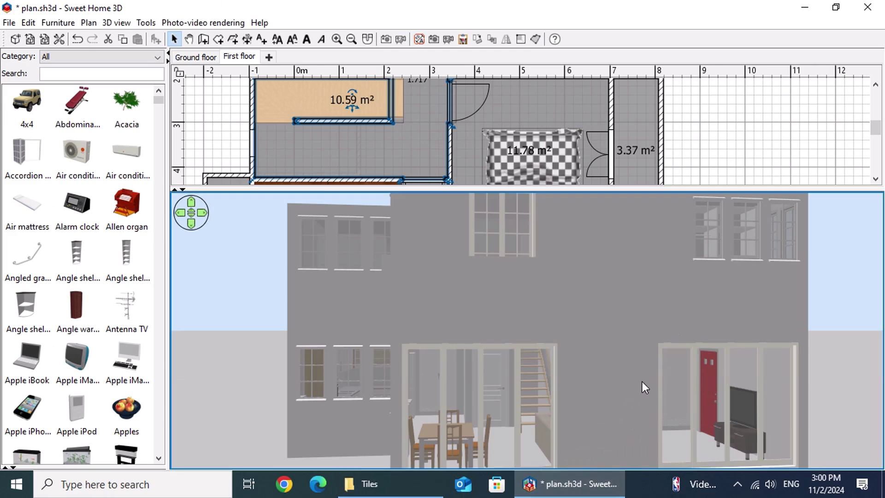
Step: Switch to the Ground floor level and enlarge the 3D view by shrinking the plan
{"action": "left_click_drag", "start_coordinate": [645, 380], "coordinate": [726, 403]}
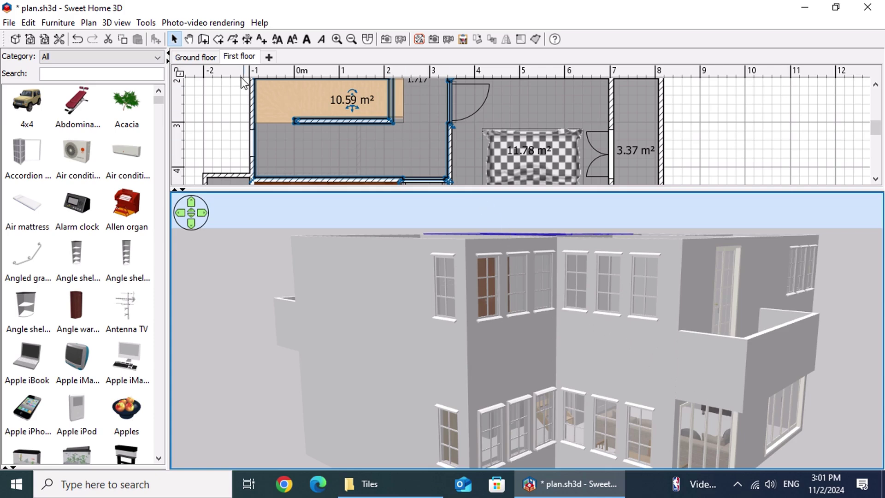
{"action": "left_click", "coordinate": [192, 58]}
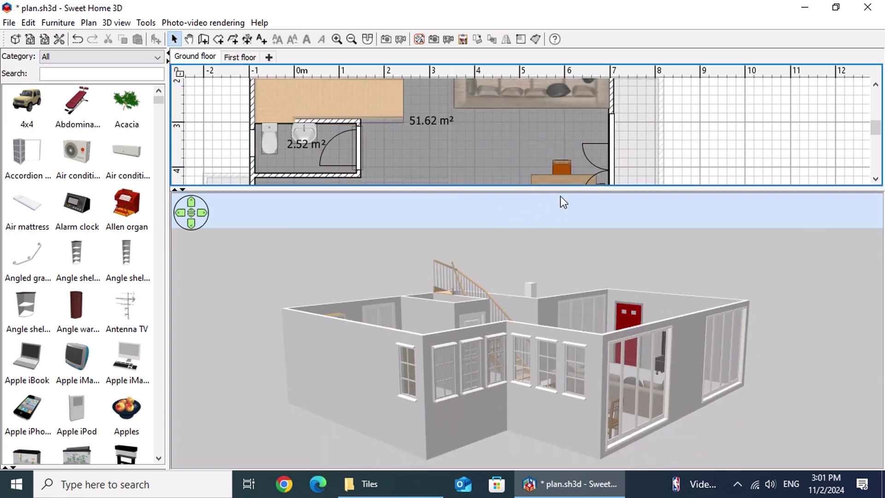
{"action": "left_click_drag", "start_coordinate": [560, 189], "coordinate": [574, 83]}
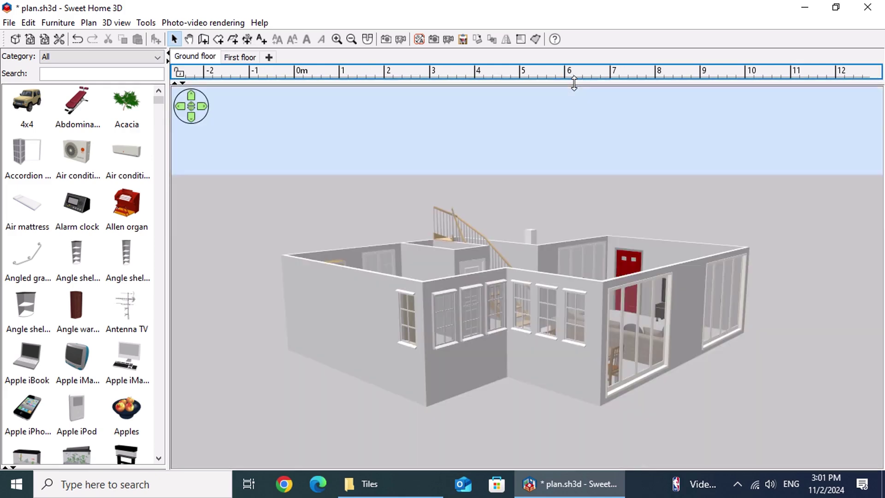
Step: Switch the 3D view to Aerial view and look down into the kitchen, living room and stairs
{"action": "right_click", "coordinate": [568, 324]}
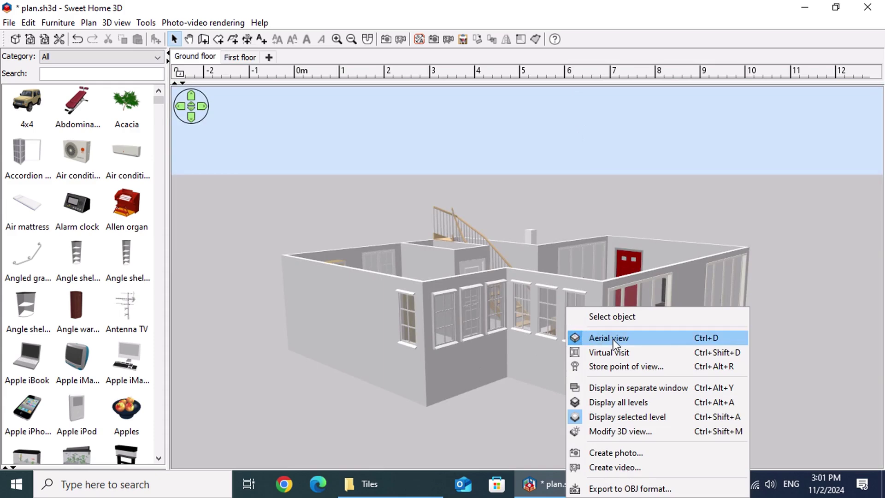
{"action": "left_click", "coordinate": [665, 337]}
{"action": "left_click_drag", "start_coordinate": [748, 344], "coordinate": [585, 443]}
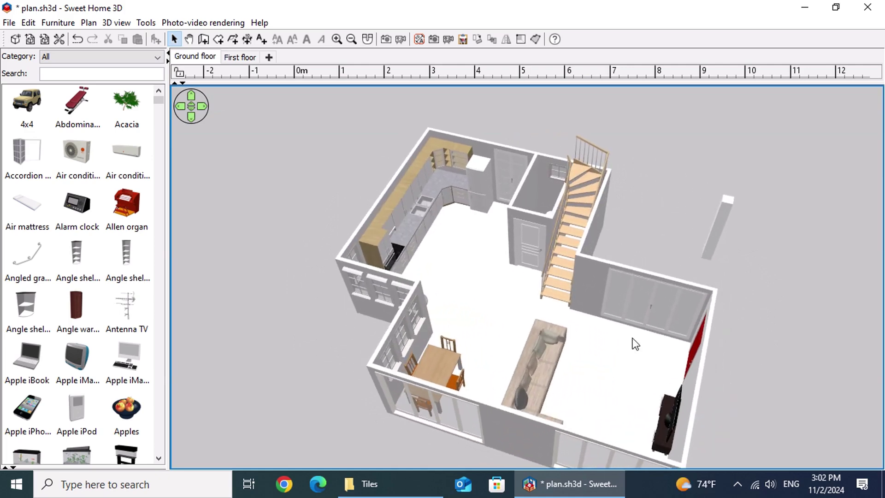
{"action": "left_click", "coordinate": [408, 249]}
{"action": "scroll", "coordinate": [604, 317], "scroll_direction": "up", "scroll_amount": 5}
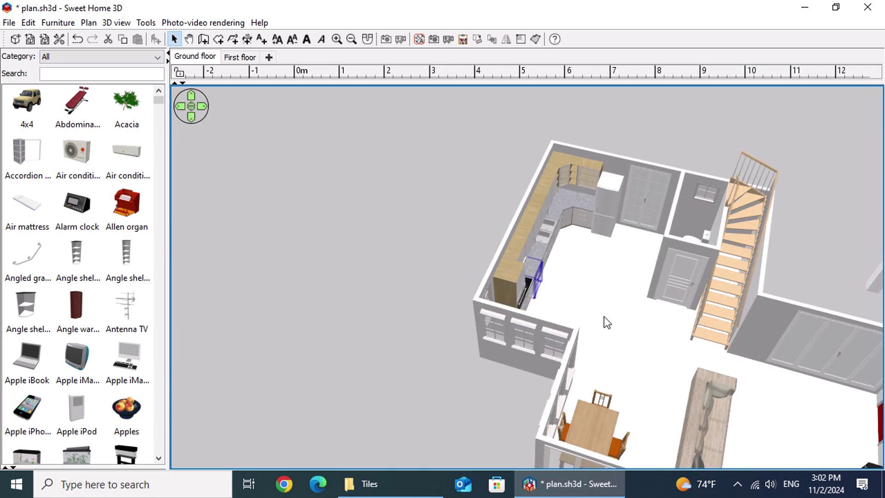
{"action": "scroll", "coordinate": [613, 322], "scroll_direction": "up", "scroll_amount": 5}
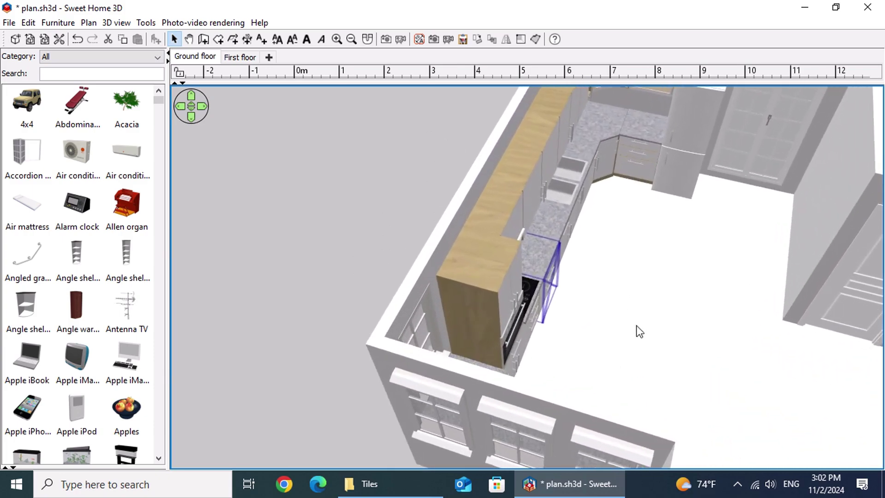
{"action": "left_click_drag", "start_coordinate": [668, 381], "coordinate": [653, 400]}
{"action": "scroll", "coordinate": [609, 351], "scroll_direction": "down", "scroll_amount": 5}
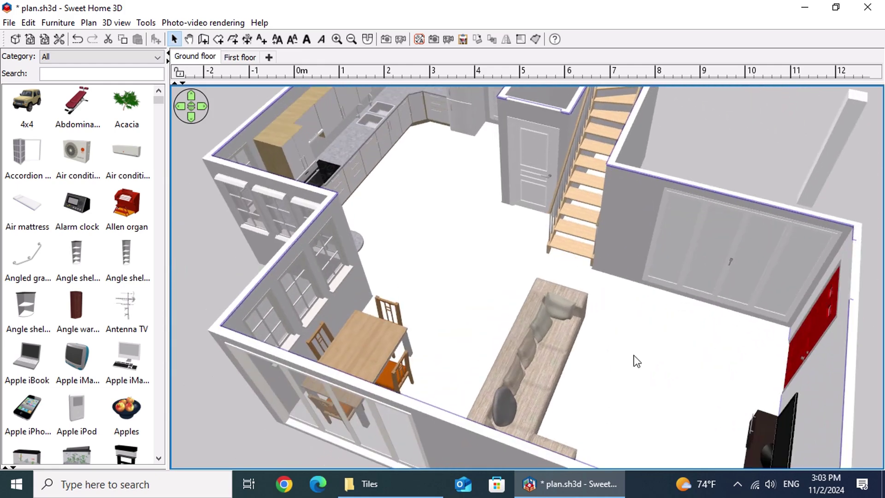
Step: Preview the room's built-in floor tile textures, settling on Dark blue tiles
{"action": "double_click", "coordinate": [474, 291]}
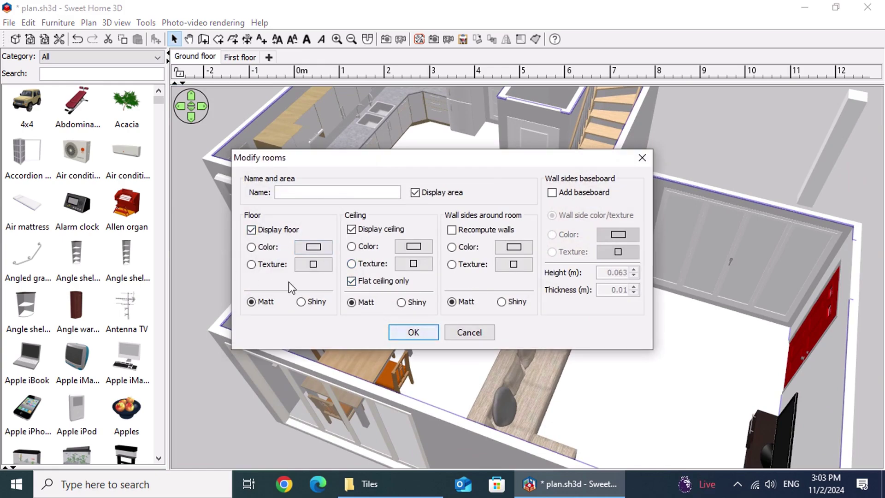
{"action": "left_click", "coordinate": [328, 266]}
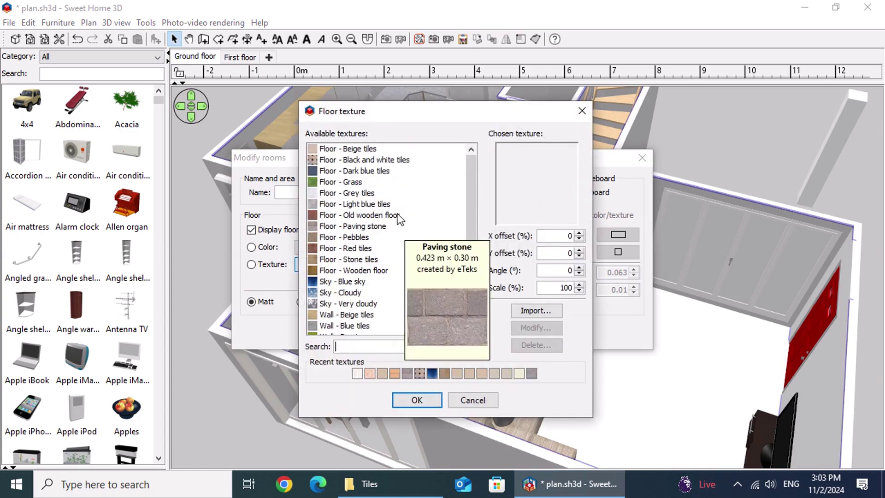
{"action": "left_click", "coordinate": [351, 148]}
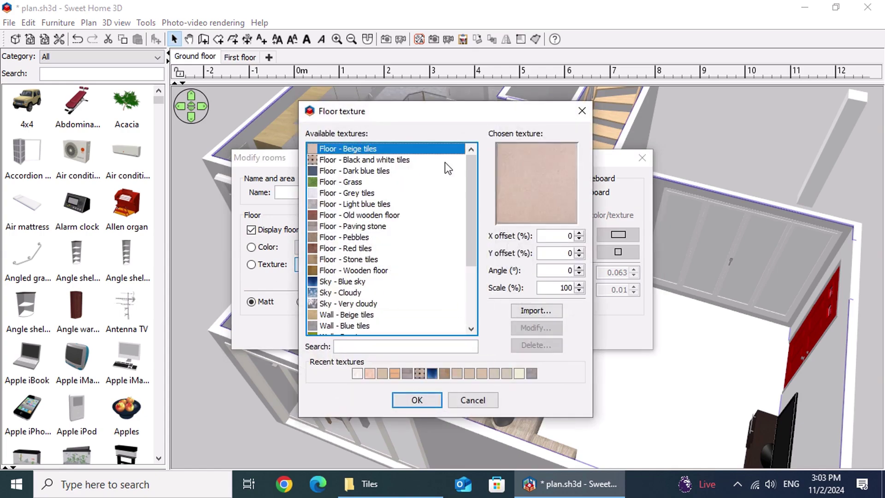
{"action": "key", "text": "Down"}
{"action": "key", "text": "Down"}
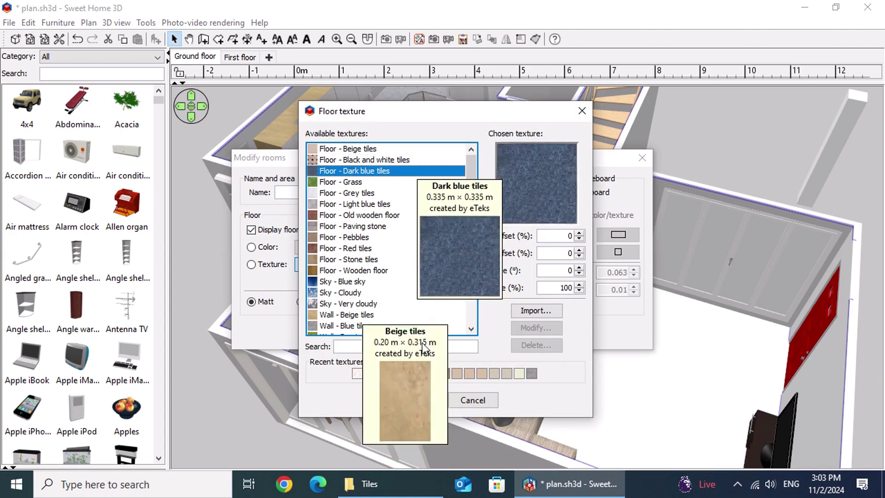
{"action": "key", "text": "Down"}
{"action": "key", "text": "Down"}
{"action": "key", "text": "Down"}
{"action": "key", "text": "Down"}
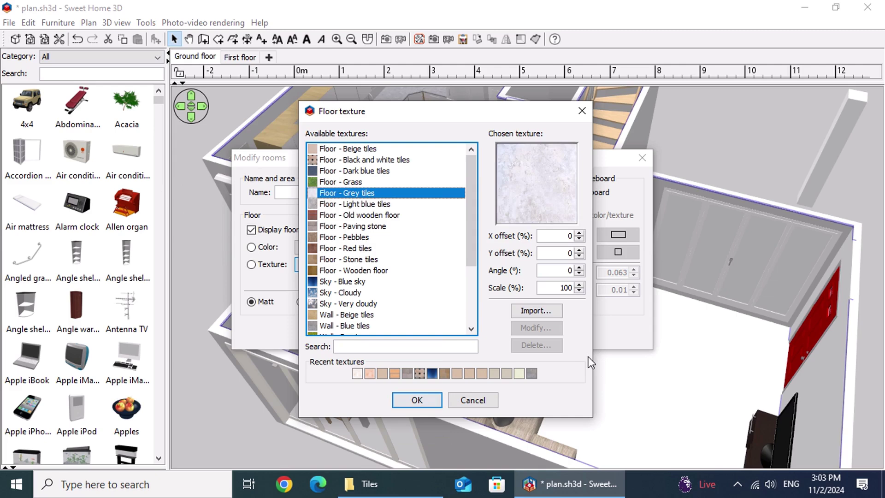
{"action": "key", "text": "Down"}
{"action": "key", "text": "Down"}
{"action": "key", "text": "Down"}
{"action": "key", "text": "Down"}
{"action": "key", "text": "Down"}
{"action": "key", "text": "Down"}
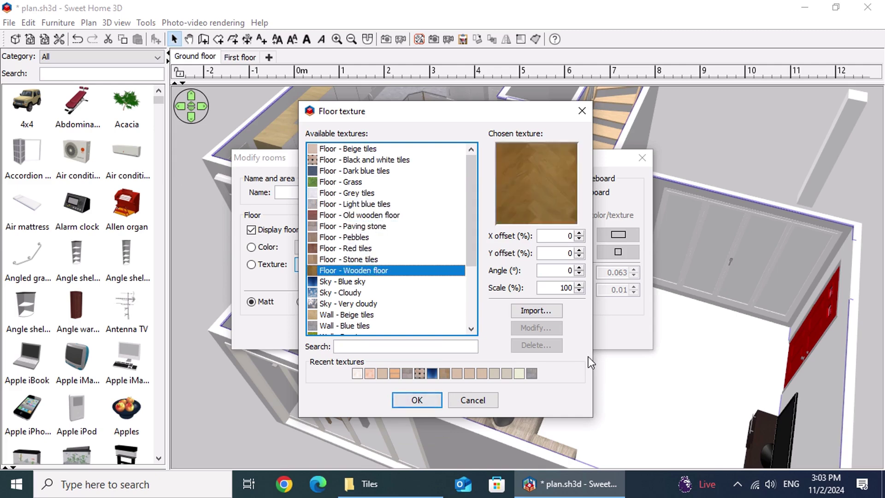
{"action": "key", "text": "Up"}
{"action": "key", "text": "Up"}
{"action": "key", "text": "Up"}
{"action": "key", "text": "Up"}
{"action": "key", "text": "Up"}
{"action": "key", "text": "Up"}
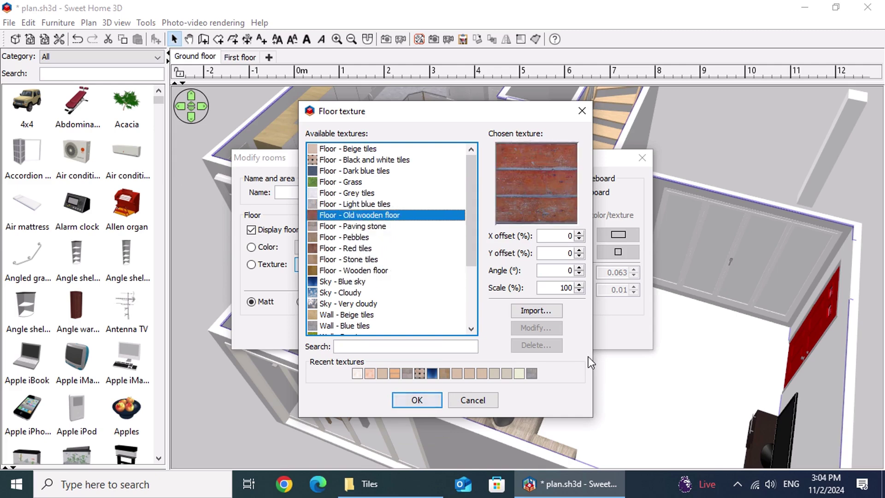
{"action": "key", "text": "Up"}
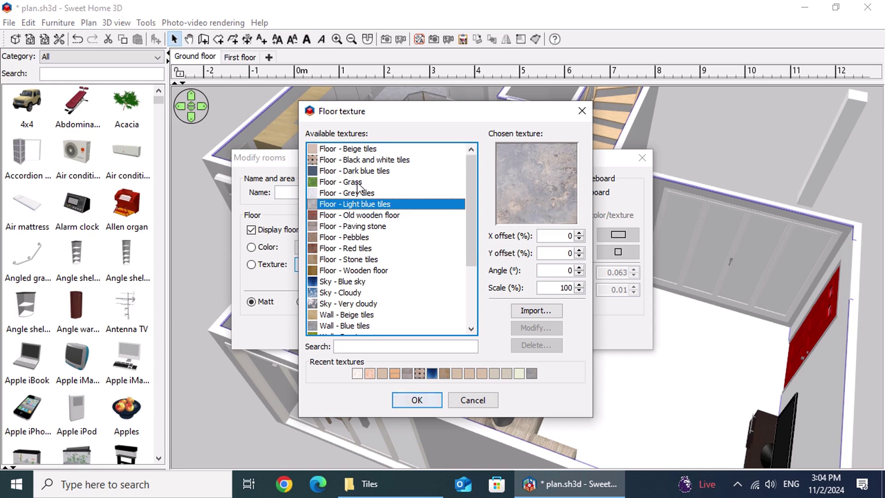
{"action": "left_click", "coordinate": [340, 152]}
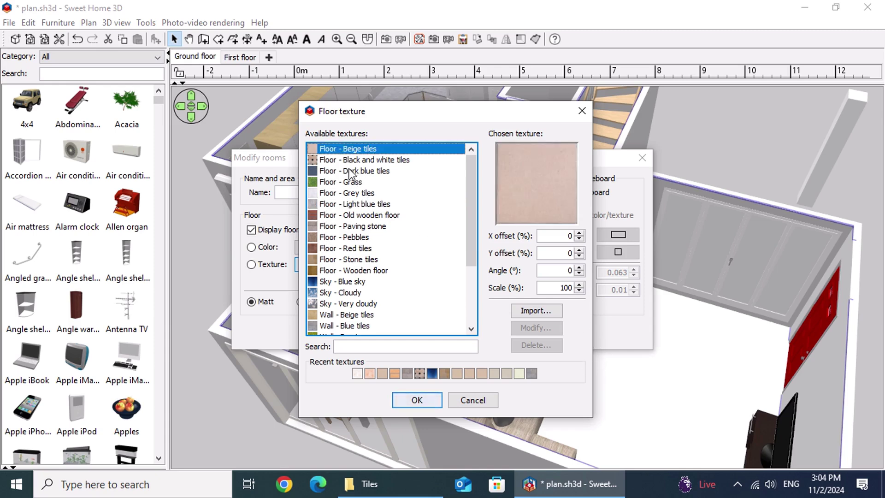
{"action": "left_click", "coordinate": [349, 171]}
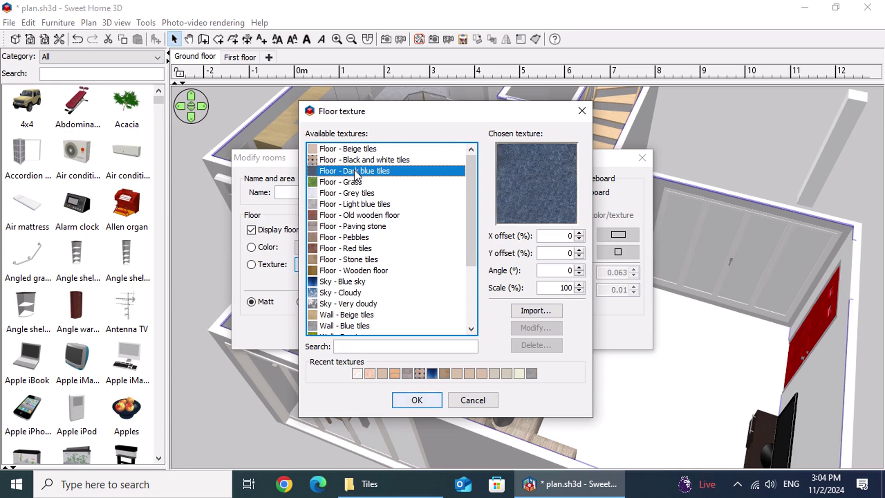
Step: Import TBW11-Beige-White-Plasma.jpg from Desktop\Textures\Tiles as a new floor texture image
{"action": "left_click", "coordinate": [552, 311]}
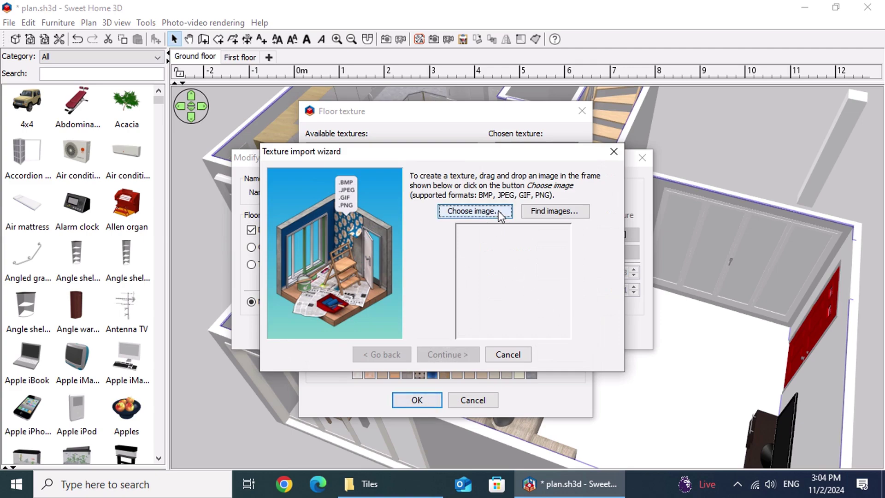
{"action": "left_click", "coordinate": [475, 211]}
{"action": "left_click", "coordinate": [312, 231]}
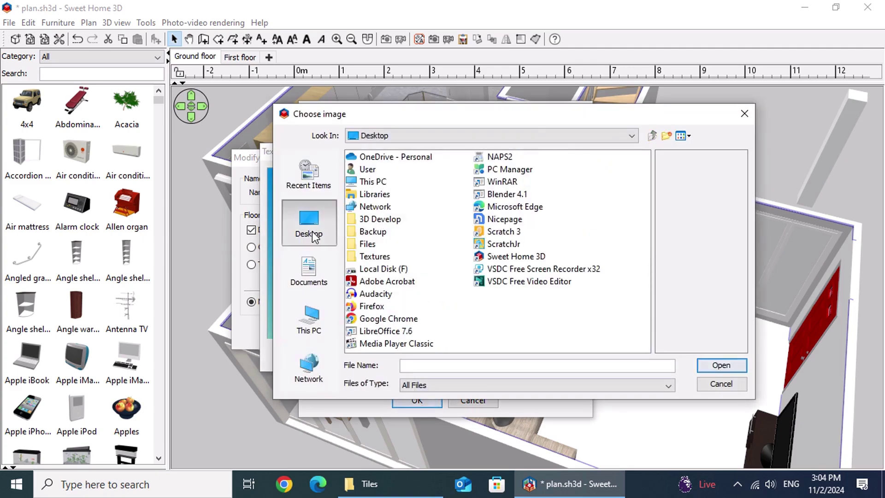
{"action": "double_click", "coordinate": [358, 257]}
{"action": "double_click", "coordinate": [374, 195]}
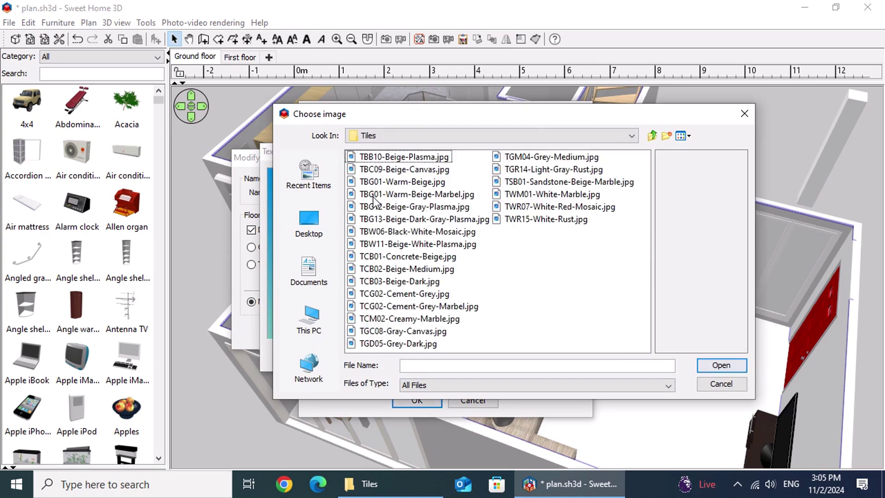
{"action": "left_click", "coordinate": [425, 195]}
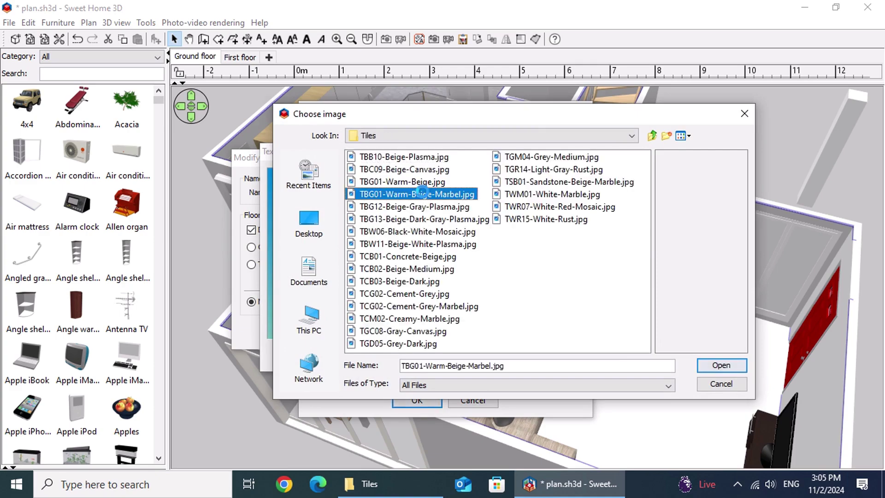
{"action": "left_click", "coordinate": [428, 235]}
{"action": "left_click", "coordinate": [425, 257]}
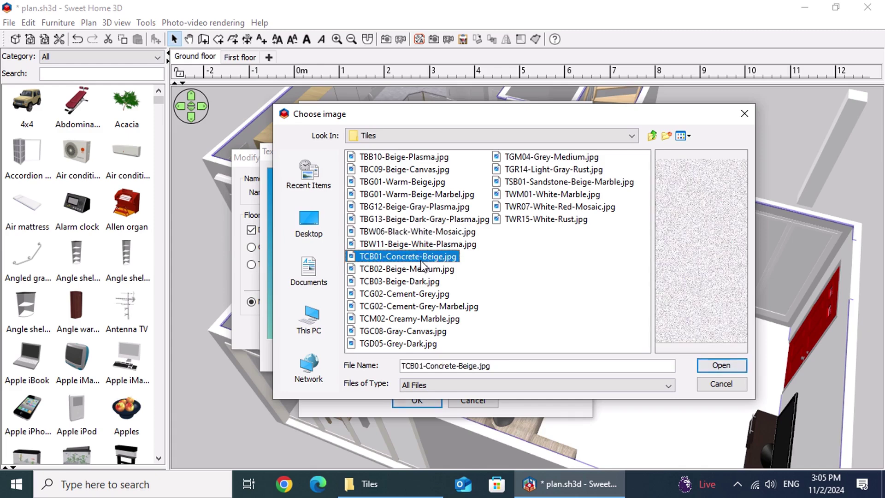
{"action": "left_click", "coordinate": [431, 243]}
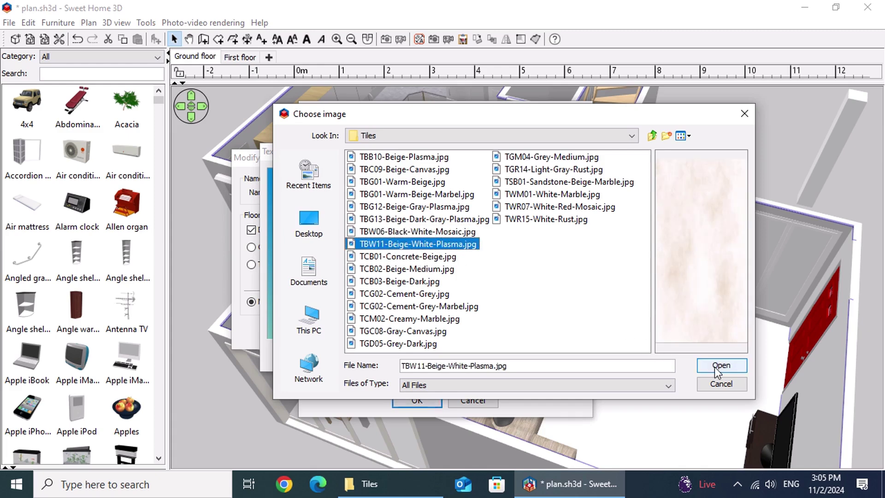
{"action": "left_click", "coordinate": [736, 367]}
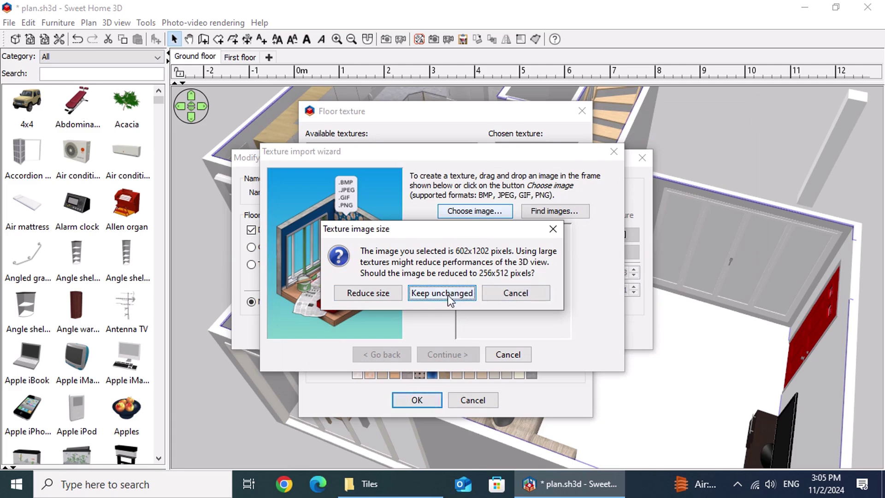
Step: Keep the image at its original size and set the texture height to 1.2 m
{"action": "left_click", "coordinate": [443, 293]}
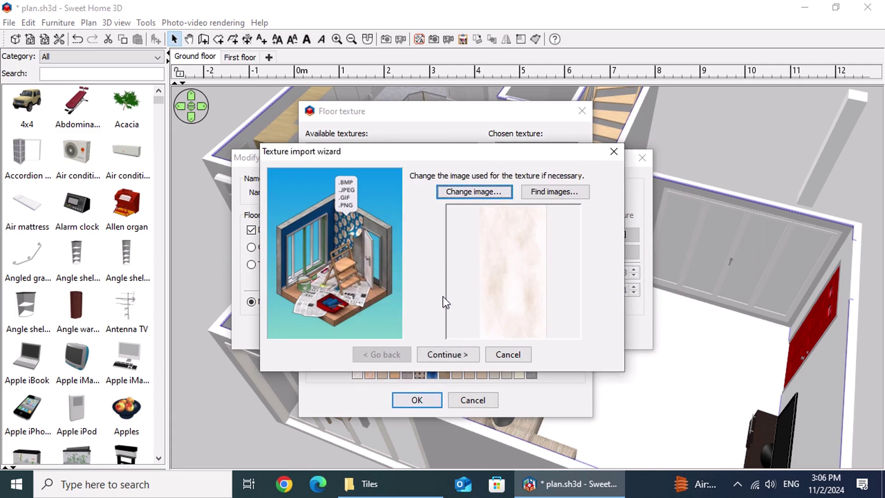
{"action": "left_click", "coordinate": [476, 353]}
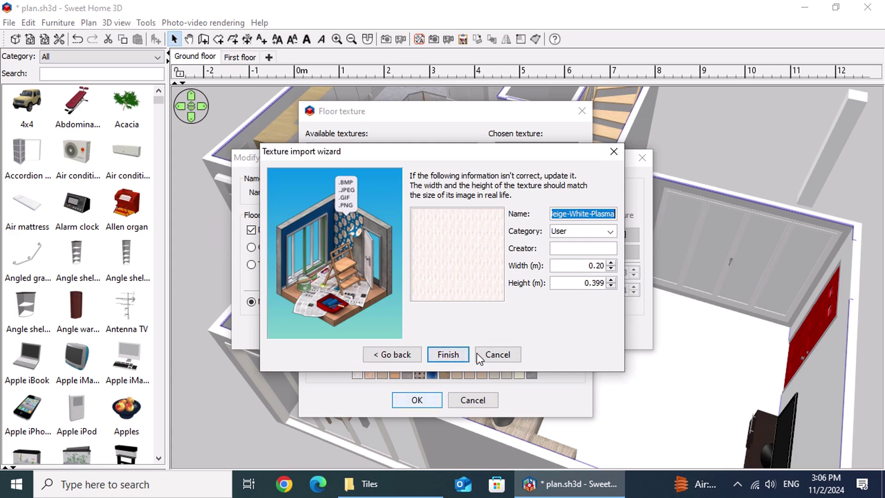
{"action": "left_click", "coordinate": [593, 283]}
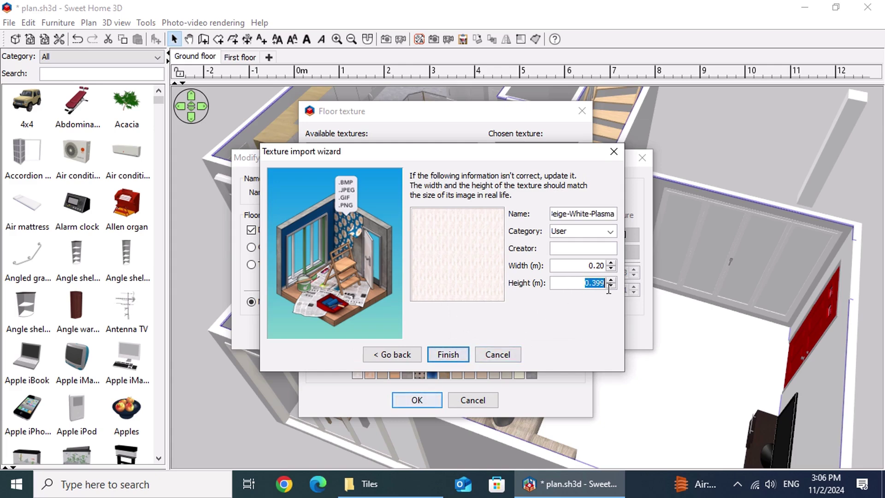
{"action": "type", "text": "1.2"}
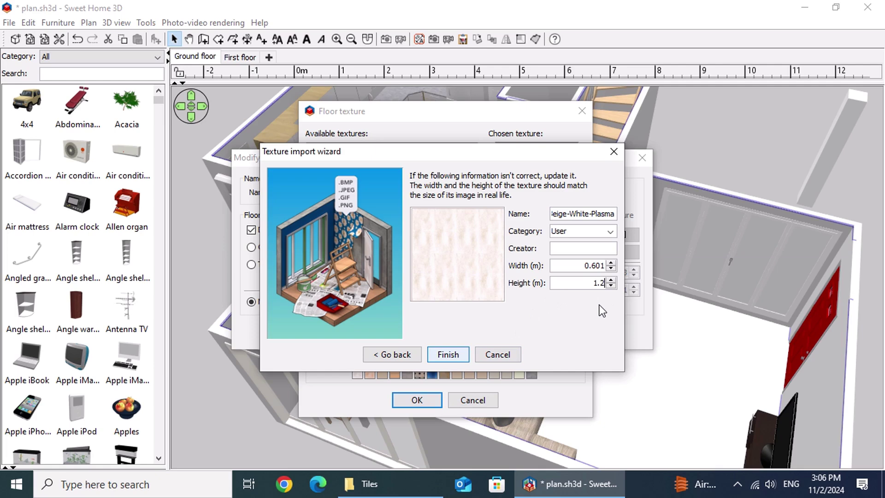
{"action": "left_click", "coordinate": [586, 265]}
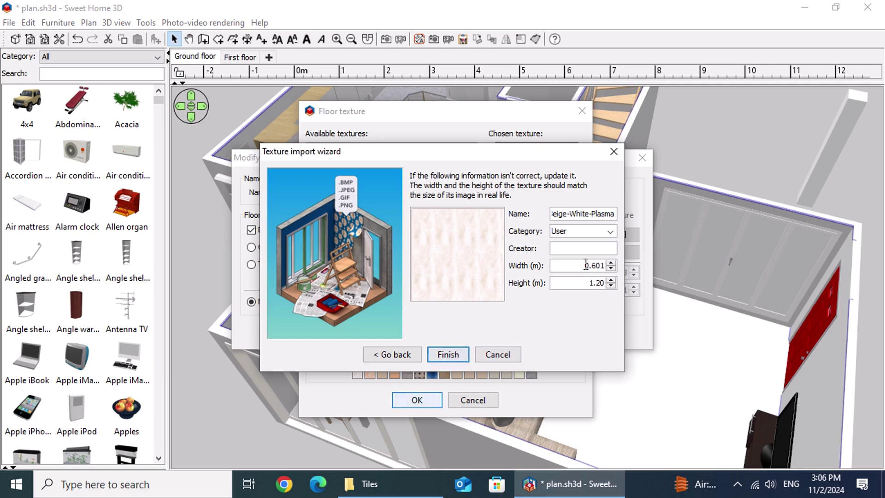
Step: Name the texture White Plasma, with category My Tiles and creator 3D Logic Class, and finish
{"action": "left_click_drag", "start_coordinate": [566, 214], "coordinate": [435, 185]}
{"action": "key", "text": "Delete"}
{"action": "left_click", "coordinate": [572, 213]}
{"action": "key", "text": "BackSpace"}
{"action": "left_click", "coordinate": [589, 232]}
{"action": "type", "text": "My Tiles"}
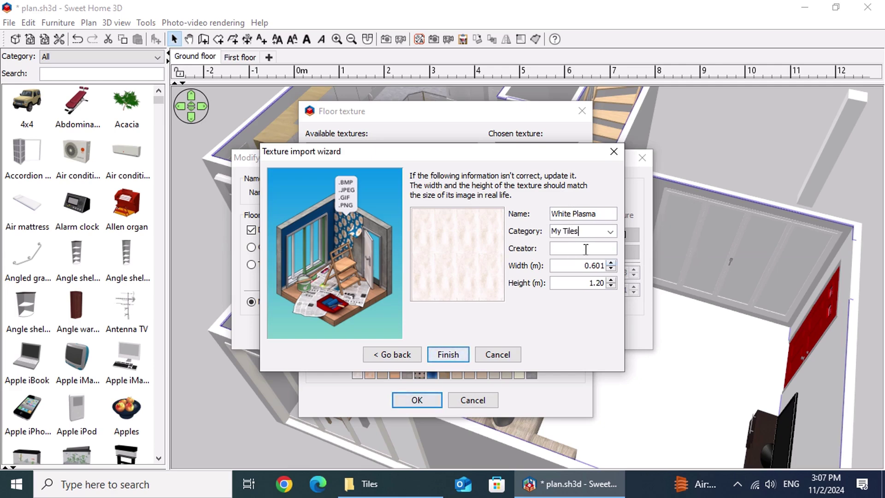
{"action": "left_click", "coordinate": [585, 249]}
{"action": "type", "text": "3D Logic Class"}
{"action": "left_click", "coordinate": [445, 355]}
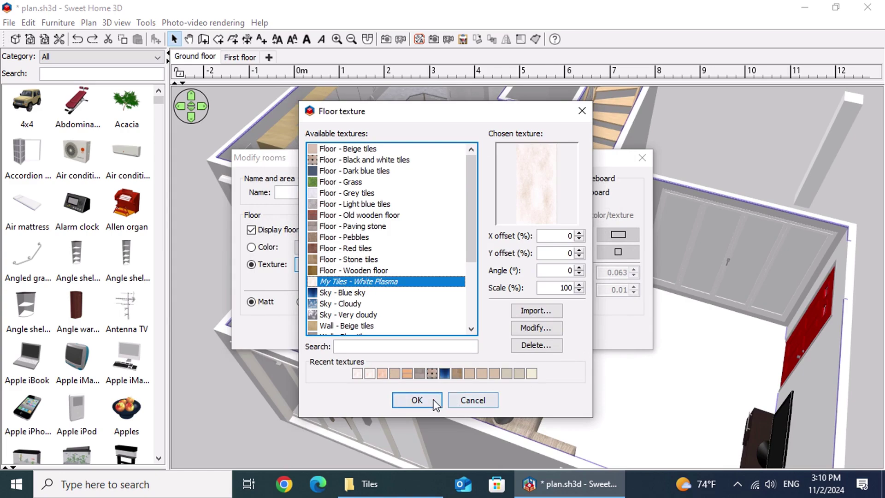
Step: Apply White Plasma as the room's floor texture and confirm the room changes
{"action": "left_click", "coordinate": [415, 401]}
{"action": "left_click", "coordinate": [421, 335]}
{"action": "scroll", "coordinate": [631, 373], "scroll_direction": "up", "scroll_amount": 5}
{"action": "scroll", "coordinate": [692, 396], "scroll_direction": "up", "scroll_amount": 3}
{"action": "left_click_drag", "start_coordinate": [760, 424], "coordinate": [814, 430]}
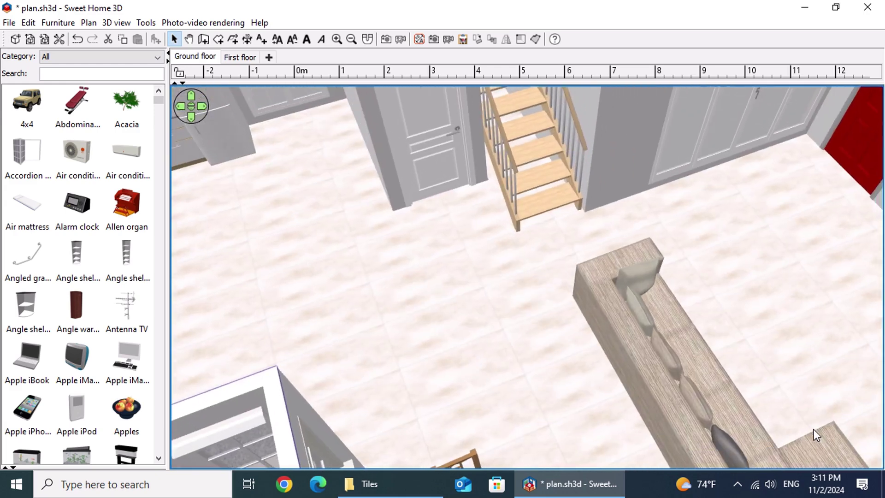
Step: Switch to Virtual visit and place the visitor in the plan facing the red entrance door
{"action": "right_click", "coordinate": [559, 367]}
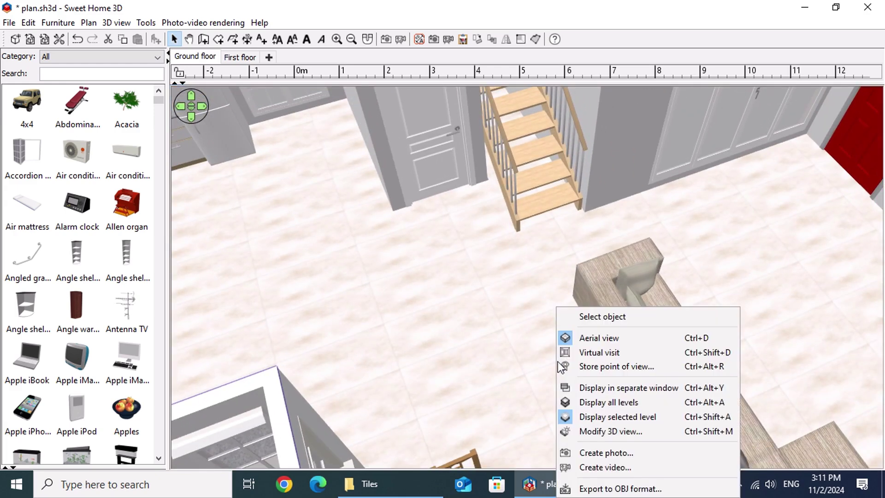
{"action": "left_click", "coordinate": [635, 354]}
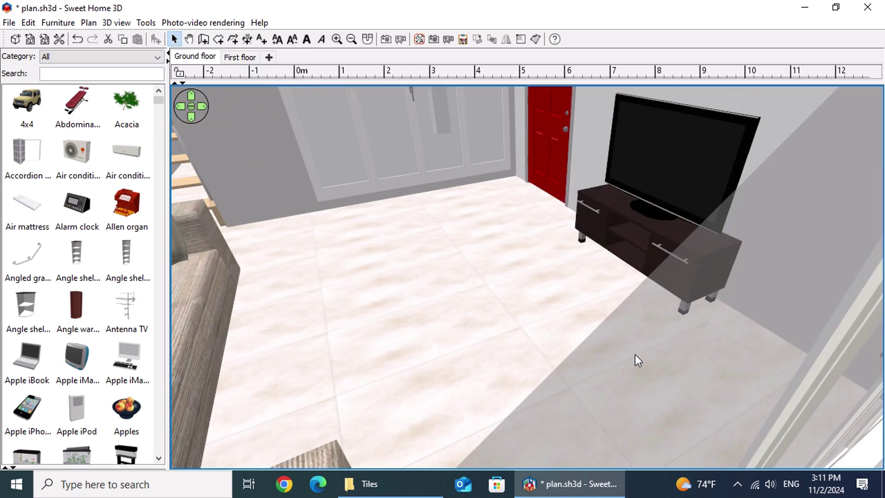
{"action": "left_click_drag", "start_coordinate": [472, 82], "coordinate": [484, 404]}
{"action": "scroll", "coordinate": [700, 258], "scroll_direction": "up", "scroll_amount": 5}
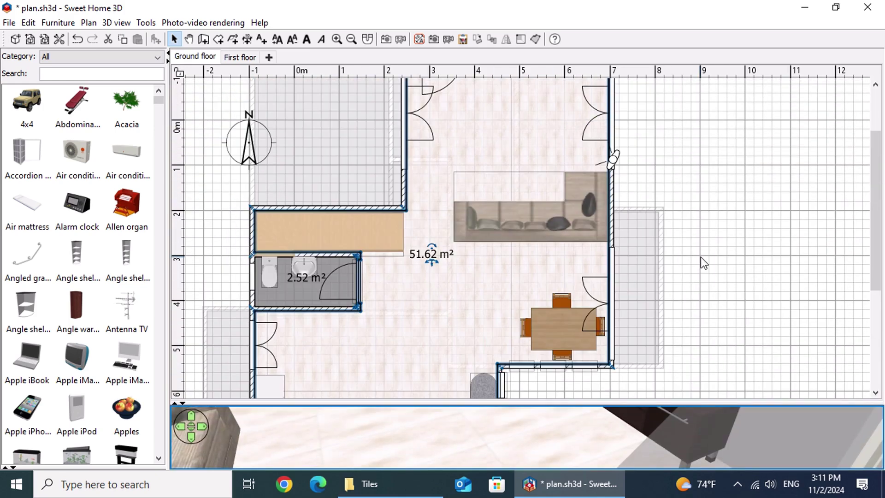
{"action": "left_click", "coordinate": [614, 158]}
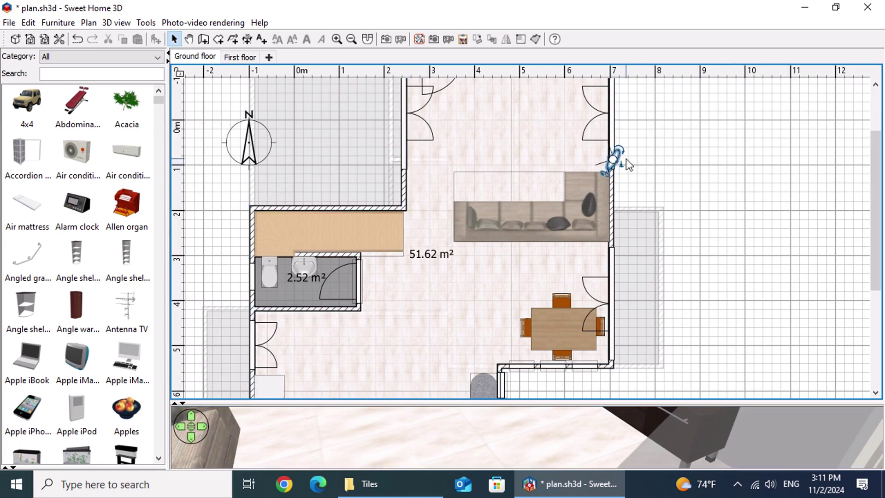
{"action": "left_click_drag", "start_coordinate": [614, 159], "coordinate": [499, 115]}
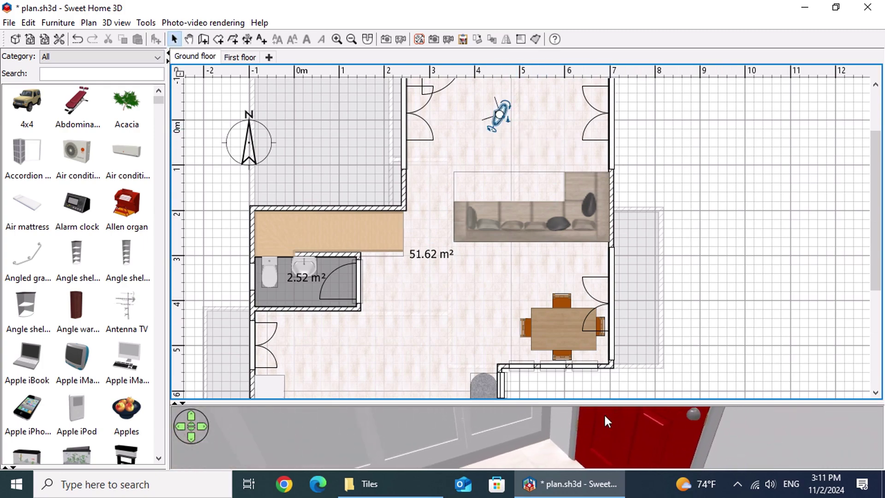
{"action": "left_click_drag", "start_coordinate": [606, 402], "coordinate": [582, 81]}
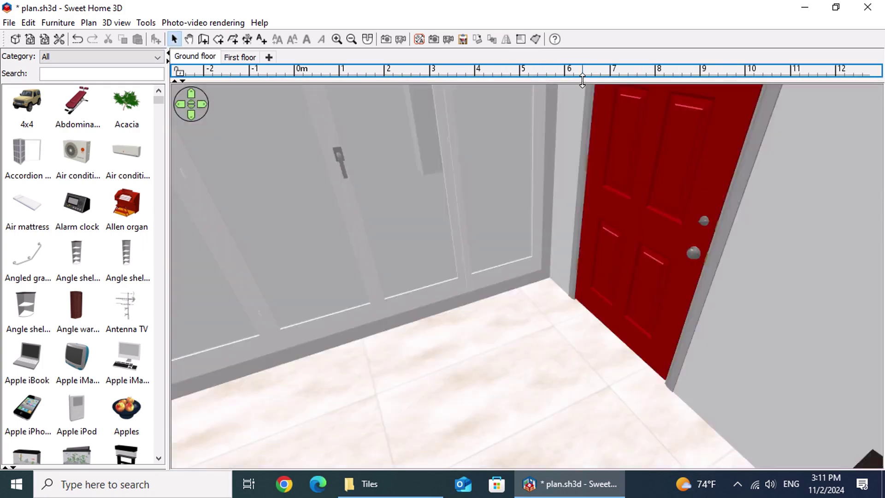
Step: Lower the virtual visitor's eyes to 0.5 m and look down at the floor tiles
{"action": "right_click", "coordinate": [510, 348]}
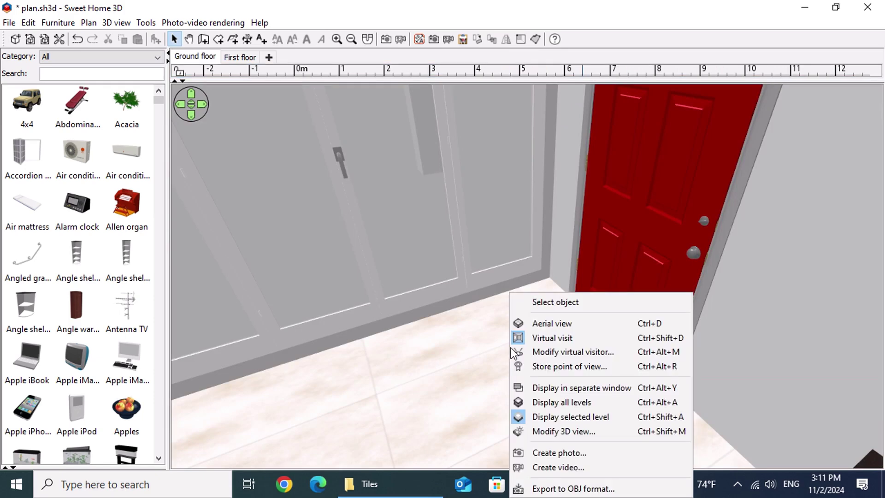
{"action": "left_click", "coordinate": [595, 355]}
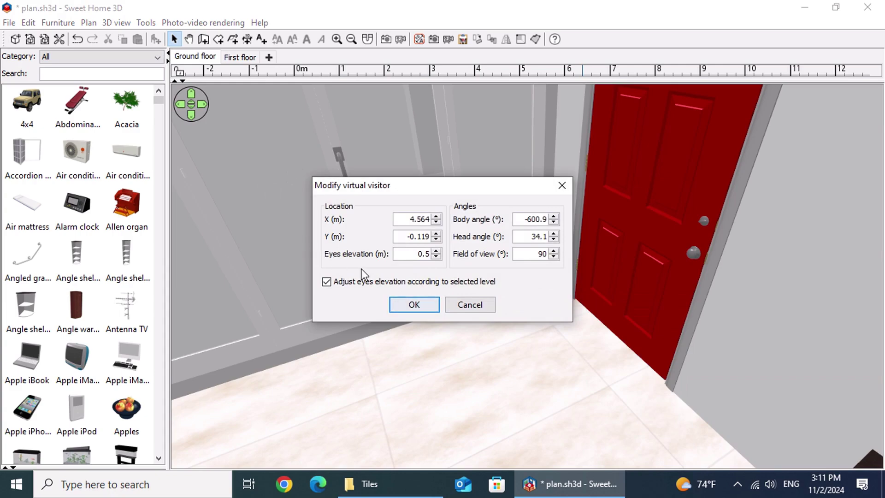
{"action": "left_click", "coordinate": [414, 305]}
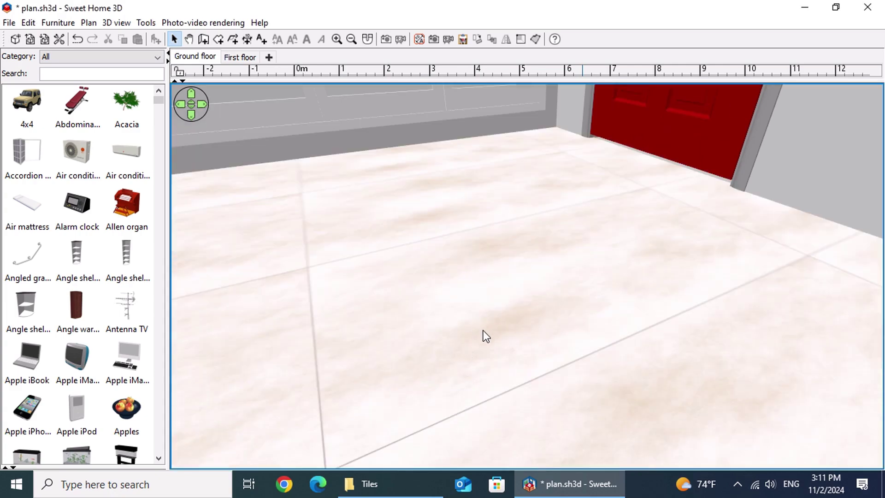
{"action": "left_click_drag", "start_coordinate": [482, 331], "coordinate": [465, 339]}
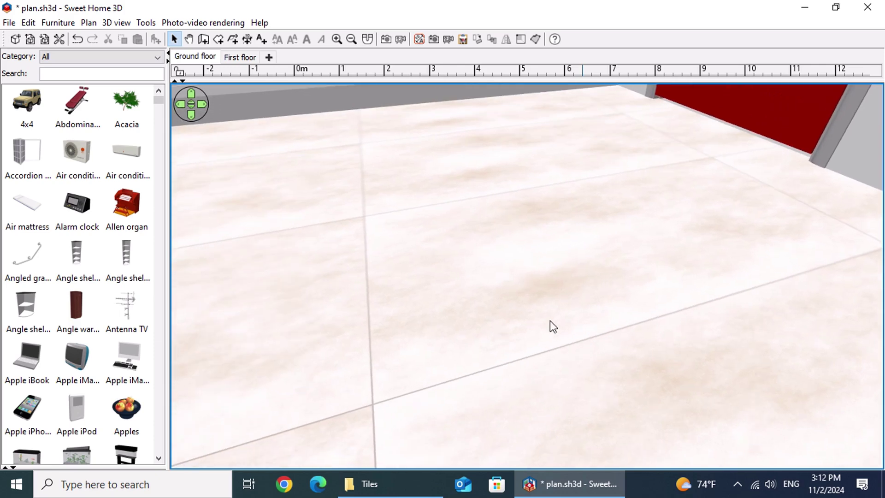
{"action": "left_click_drag", "start_coordinate": [557, 322], "coordinate": [344, 395]}
{"action": "scroll", "coordinate": [344, 394], "scroll_direction": "up", "scroll_amount": 8}
{"action": "scroll", "coordinate": [423, 291], "scroll_direction": "up", "scroll_amount": 10}
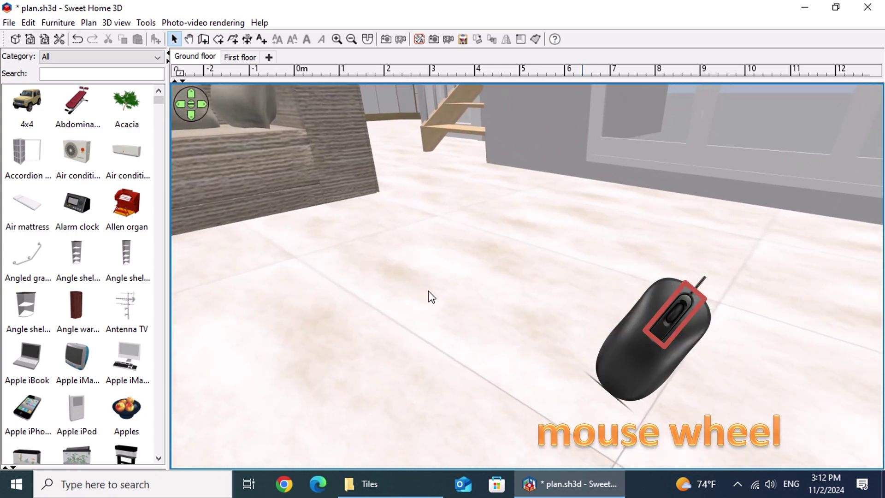
{"action": "left_click_drag", "start_coordinate": [409, 322], "coordinate": [717, 214]}
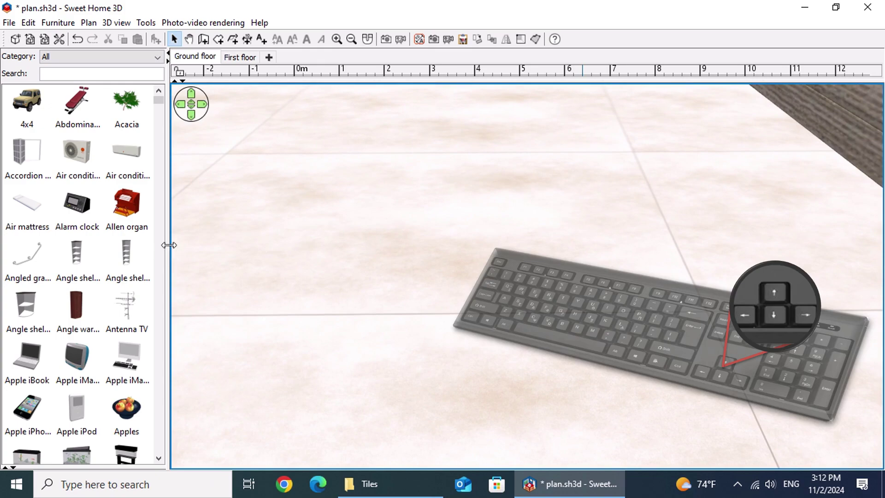
Step: Widen the 3D view and walk the visitor around toward the door and sofa
{"action": "left_click_drag", "start_coordinate": [169, 245], "coordinate": [47, 244]}
{"action": "key", "text": "Right"}
{"action": "key", "text": "Right"}
{"action": "key", "text": "Right"}
{"action": "key", "text": "Right"}
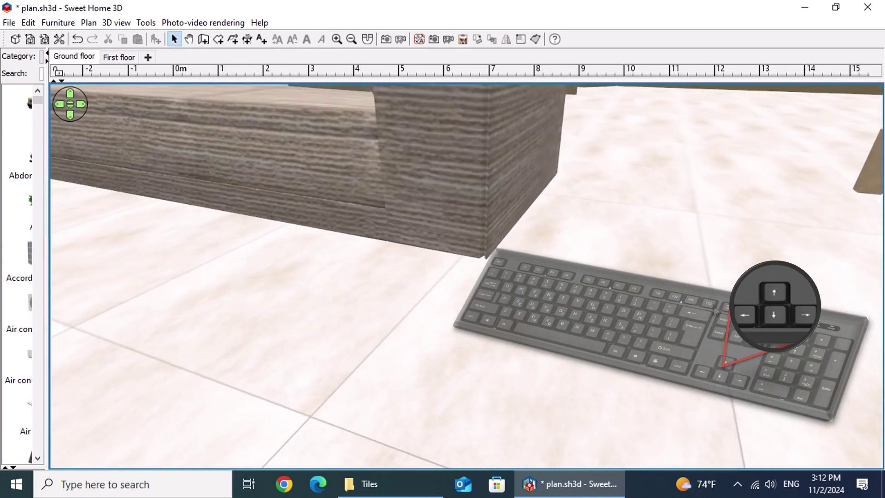
{"action": "key", "text": "Down"}
{"action": "key", "text": "Right"}
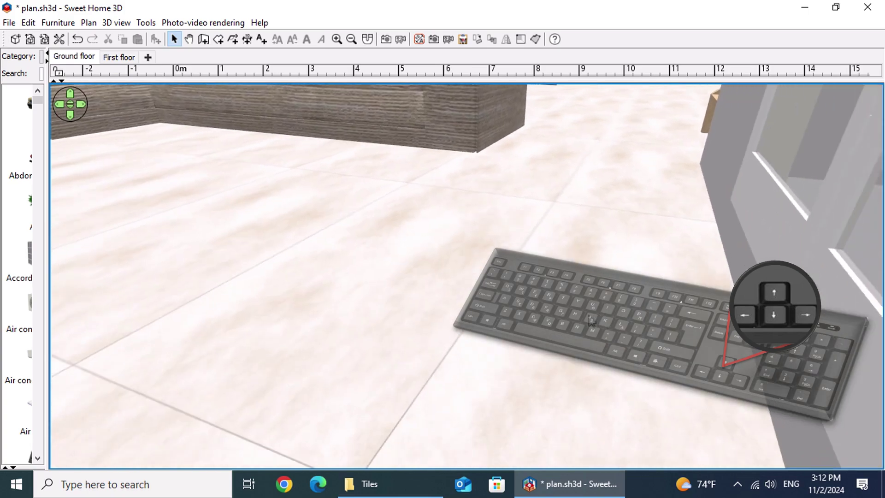
{"action": "left_click_drag", "start_coordinate": [589, 321], "coordinate": [244, 308]}
{"action": "scroll", "coordinate": [244, 308], "scroll_direction": "up", "scroll_amount": 2}
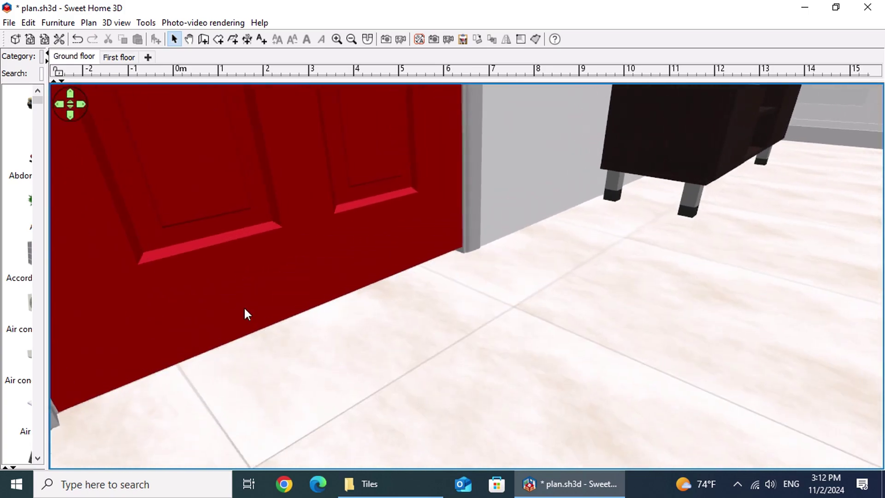
{"action": "scroll", "coordinate": [244, 308], "scroll_direction": "down", "scroll_amount": 2}
{"action": "left_click_drag", "start_coordinate": [413, 330], "coordinate": [743, 317]}
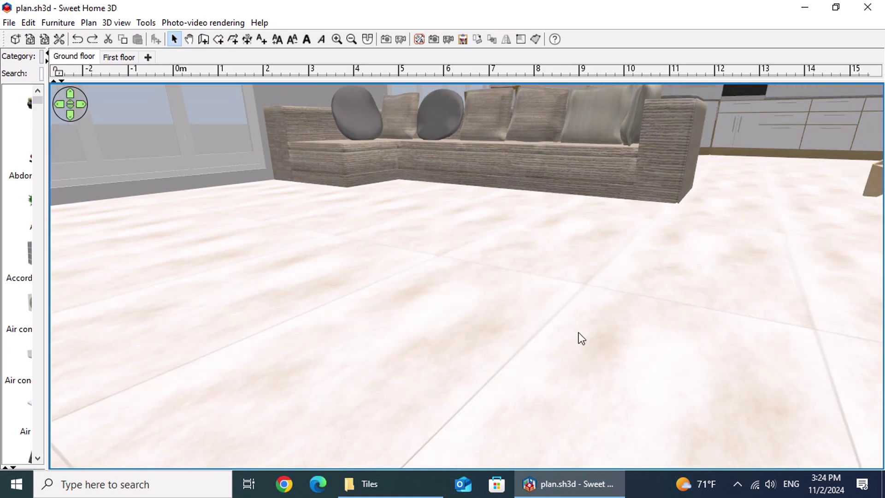
Step: Raise the virtual visitor's eye elevation to 1.7 m and look across the living room
{"action": "mouse_move", "coordinate": [579, 338]}
{"action": "left_mouse_down"}
{"action": "mouse_move", "coordinate": [557, 327]}
{"action": "mouse_move", "coordinate": [586, 340]}
{"action": "mouse_move", "coordinate": [582, 331]}
{"action": "left_mouse_up"}
{"action": "right_click", "coordinate": [582, 331]}
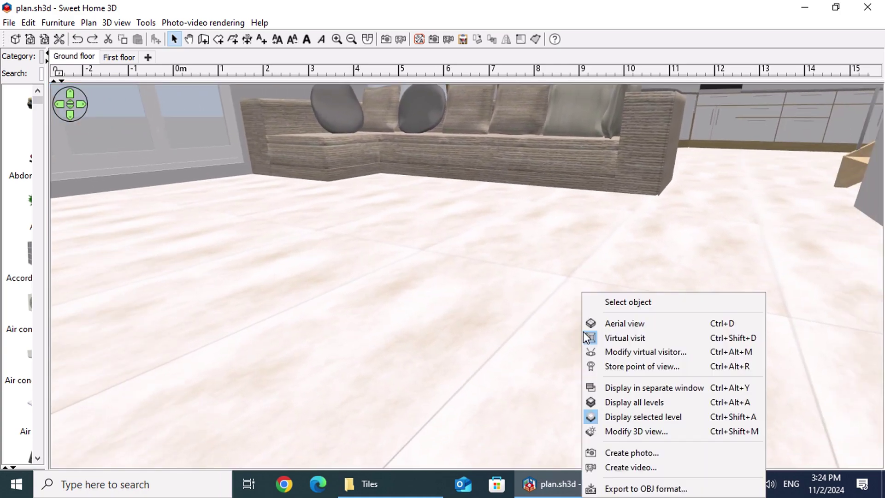
{"action": "left_click", "coordinate": [635, 352]}
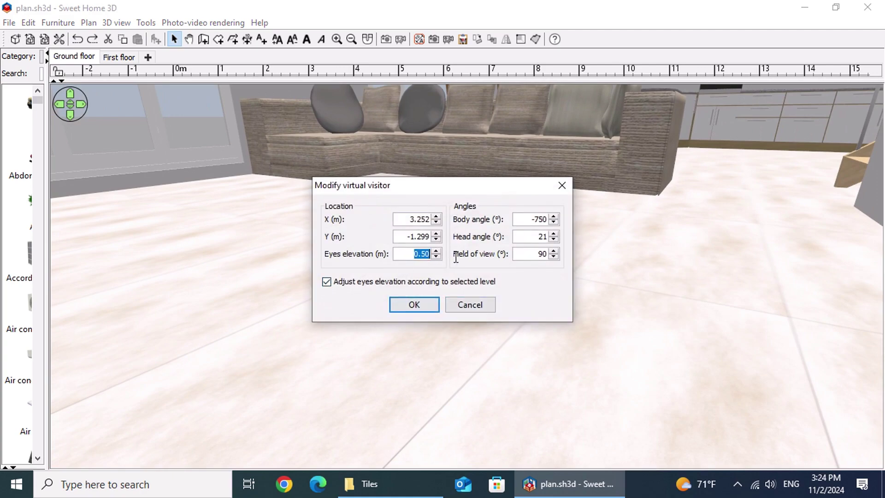
{"action": "type", "text": "1.7"}
{"action": "left_click", "coordinate": [421, 301]}
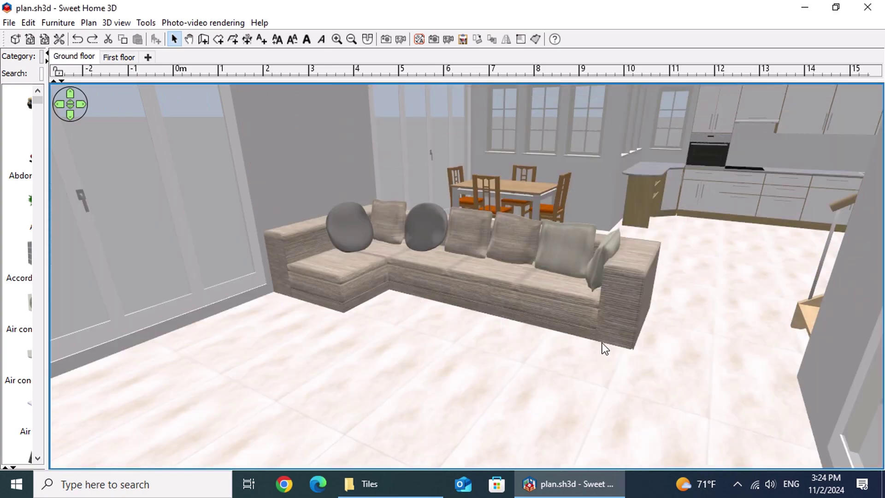
{"action": "left_click_drag", "start_coordinate": [605, 353], "coordinate": [631, 387]}
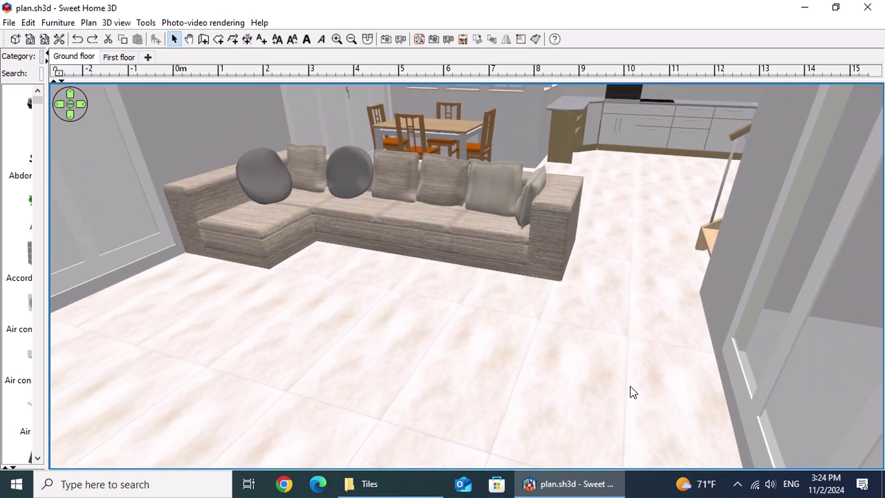
Step: Rotate the room's White Plasma floor texture to a 90° angle and inspect the tiles near the sofa
{"action": "double_click", "coordinate": [382, 325]}
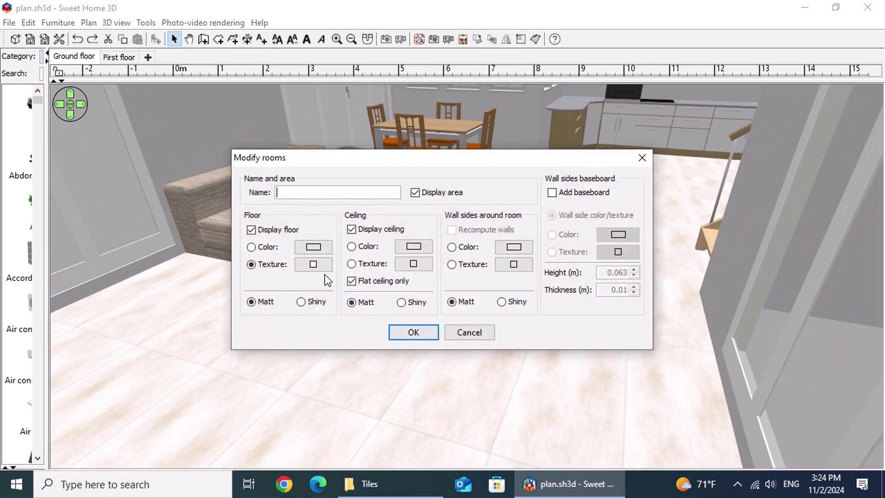
{"action": "left_click", "coordinate": [313, 265]}
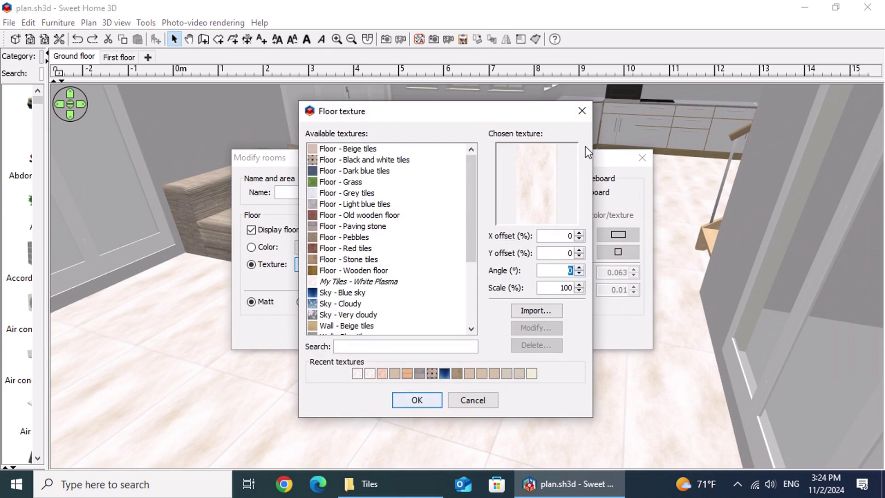
{"action": "type", "text": "90"}
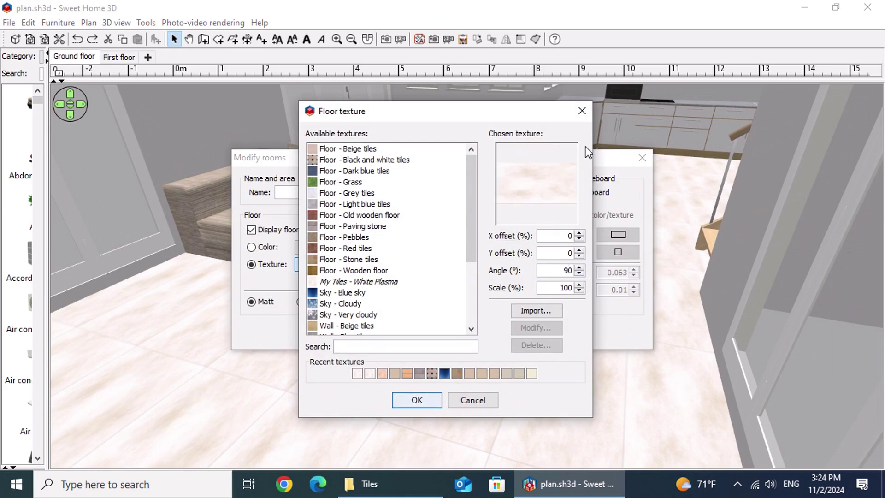
{"action": "left_click", "coordinate": [423, 400]}
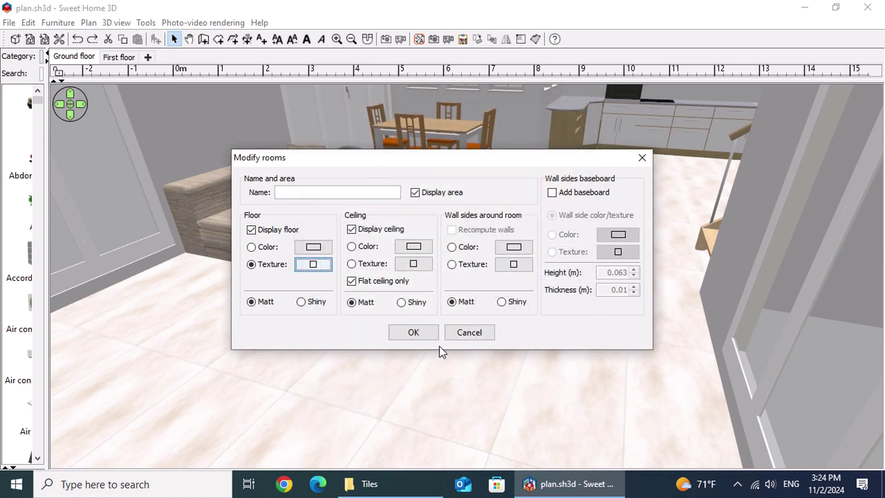
{"action": "left_click", "coordinate": [427, 330]}
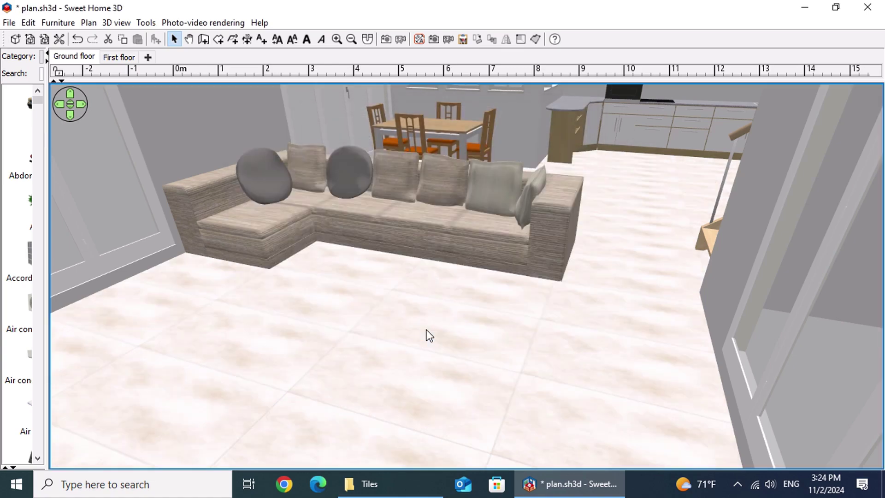
{"action": "left_click_drag", "start_coordinate": [426, 330], "coordinate": [400, 349]}
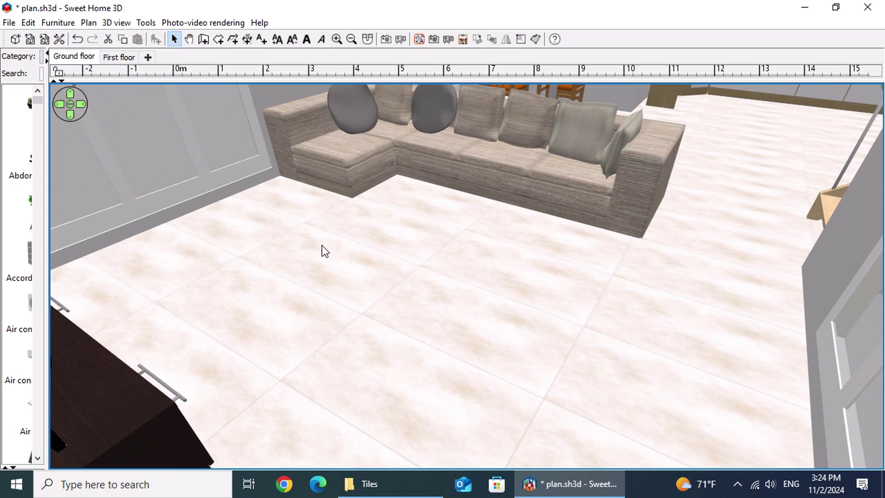
Step: Rotate the White Plasma floor texture to a 45° angle so the tiles run diagonally
{"action": "double_click", "coordinate": [351, 246]}
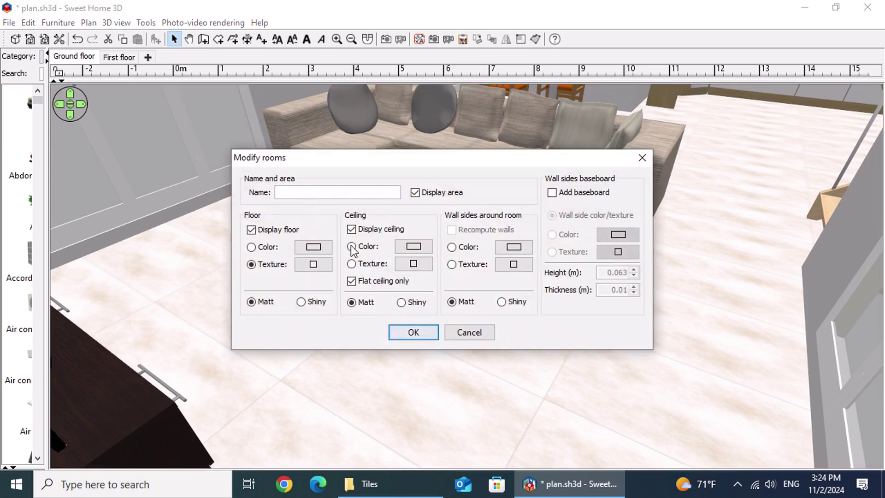
{"action": "left_click", "coordinate": [314, 264]}
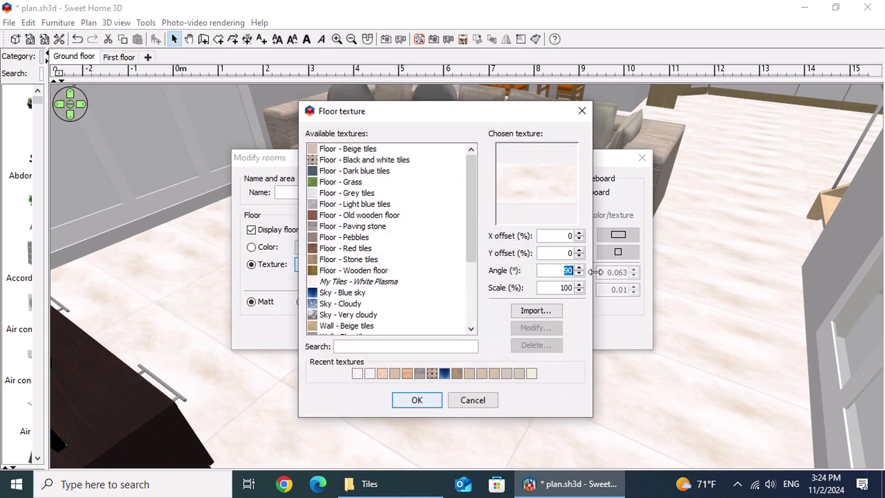
{"action": "type", "text": "45"}
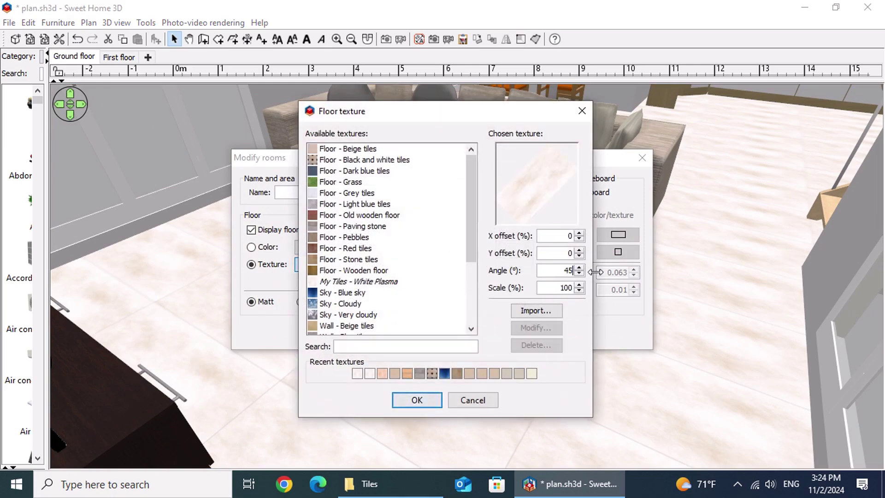
{"action": "left_click", "coordinate": [426, 401]}
{"action": "left_click", "coordinate": [413, 331]}
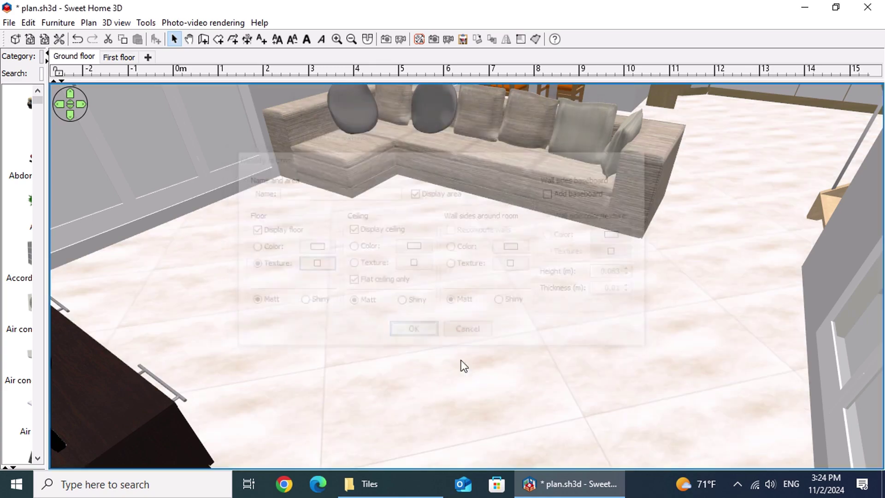
{"action": "left_click_drag", "start_coordinate": [458, 370], "coordinate": [516, 347]}
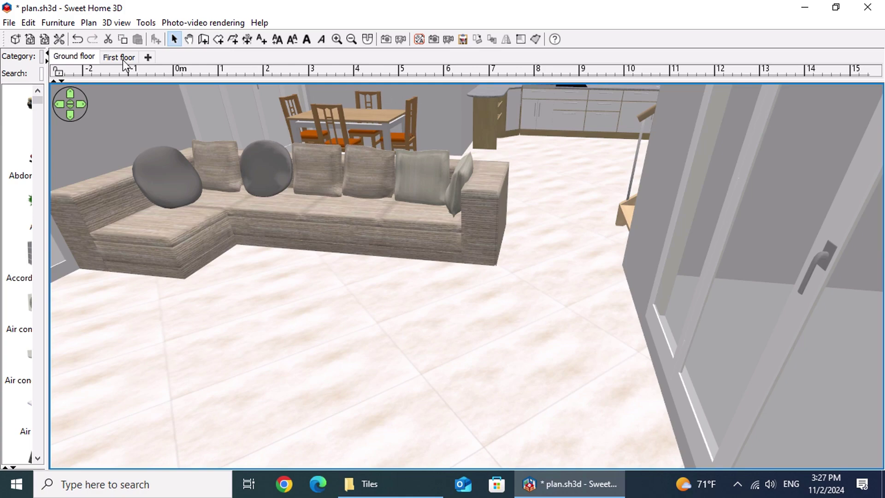
Step: Undo the two latest floor texture changes to view the earlier tiling
{"action": "left_click", "coordinate": [81, 40]}
{"action": "left_click", "coordinate": [81, 41]}
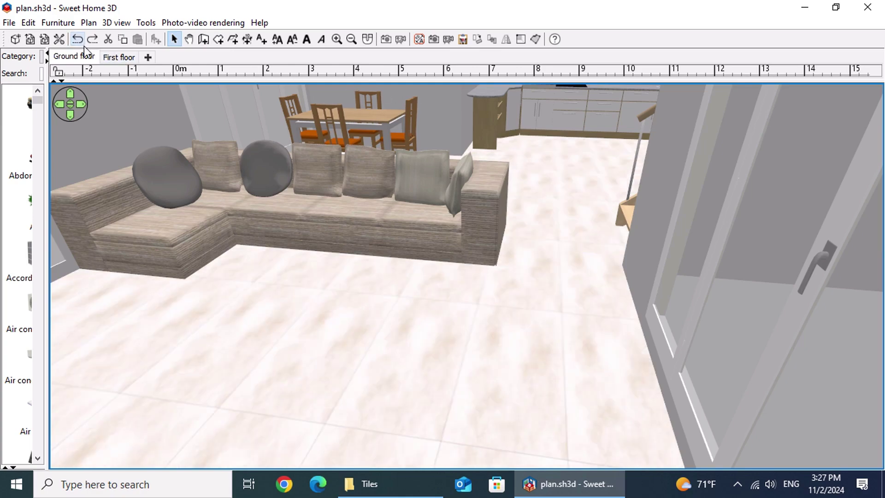
{"action": "left_click_drag", "start_coordinate": [544, 419], "coordinate": [615, 453]}
Step: Turn the camera toward the TV cabinet and kitchen, then redo to restore the newer floor texture
{"action": "key", "text": "Left"}
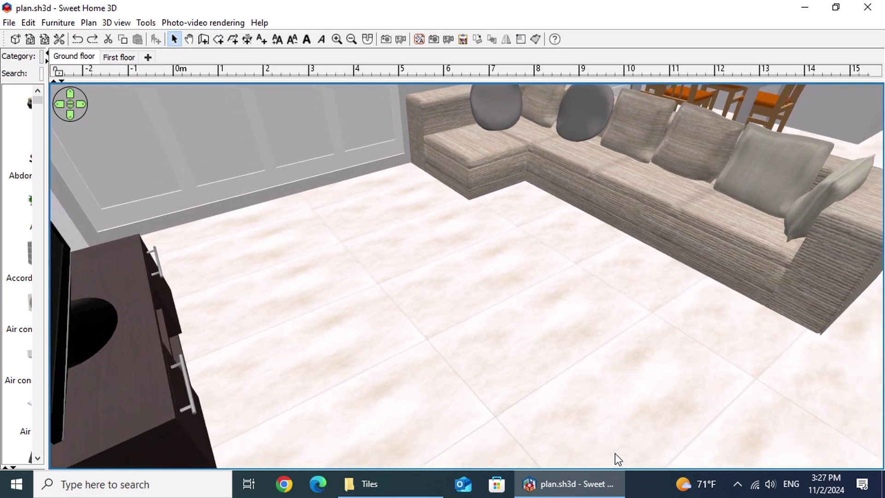
{"action": "key", "text": "Left"}
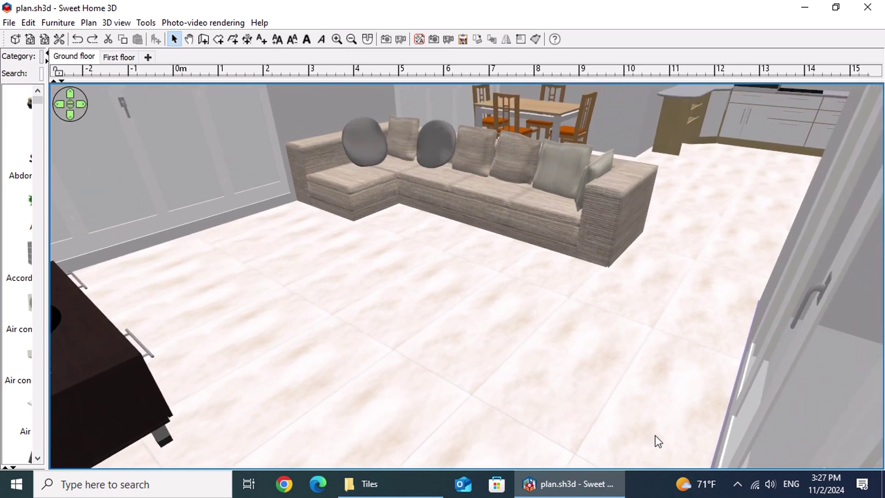
{"action": "left_click_drag", "start_coordinate": [654, 435], "coordinate": [659, 433]}
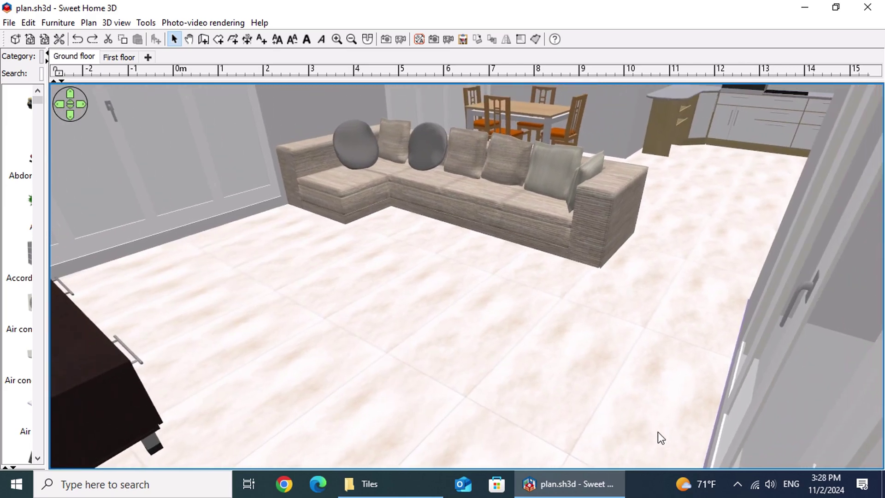
{"action": "left_click", "coordinate": [92, 40]}
{"action": "left_click_drag", "start_coordinate": [579, 374], "coordinate": [816, 365]}
Step: Walk the 3D camera through the living room toward the kitchen, sofa and stairs
{"action": "scroll", "coordinate": [670, 353], "scroll_direction": "up", "scroll_amount": 3}
{"action": "scroll", "coordinate": [816, 365], "scroll_direction": "up", "scroll_amount": 3}
{"action": "key", "text": "Right"}
{"action": "key", "text": "Right"}
{"action": "key", "text": "Right"}
{"action": "key", "text": "Right"}
{"action": "key", "text": "Right"}
{"action": "key", "text": "Right"}
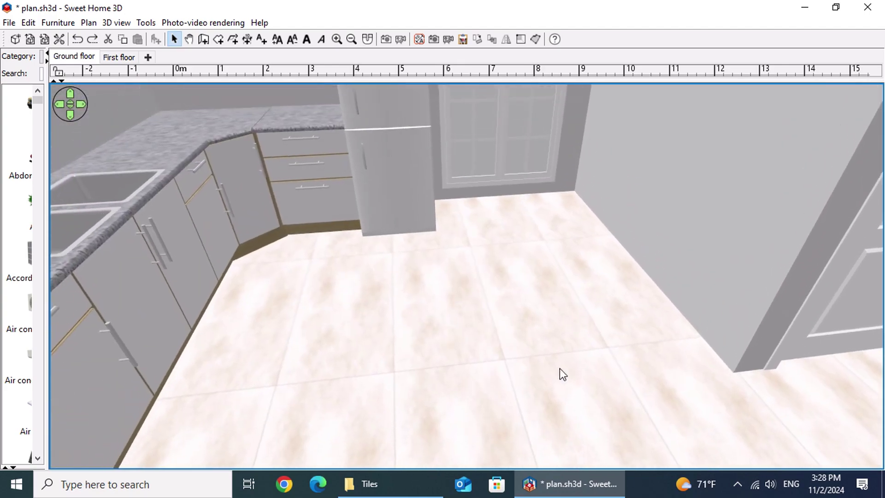
{"action": "left_click_drag", "start_coordinate": [560, 369], "coordinate": [829, 355]}
{"action": "scroll", "coordinate": [375, 358], "scroll_direction": "up", "scroll_amount": 3}
{"action": "scroll", "coordinate": [411, 347], "scroll_direction": "up", "scroll_amount": 5}
{"action": "left_click_drag", "start_coordinate": [411, 347], "coordinate": [727, 372]}
{"action": "scroll", "coordinate": [305, 348], "scroll_direction": "up", "scroll_amount": 3}
{"action": "scroll", "coordinate": [731, 368], "scroll_direction": "down", "scroll_amount": 2}
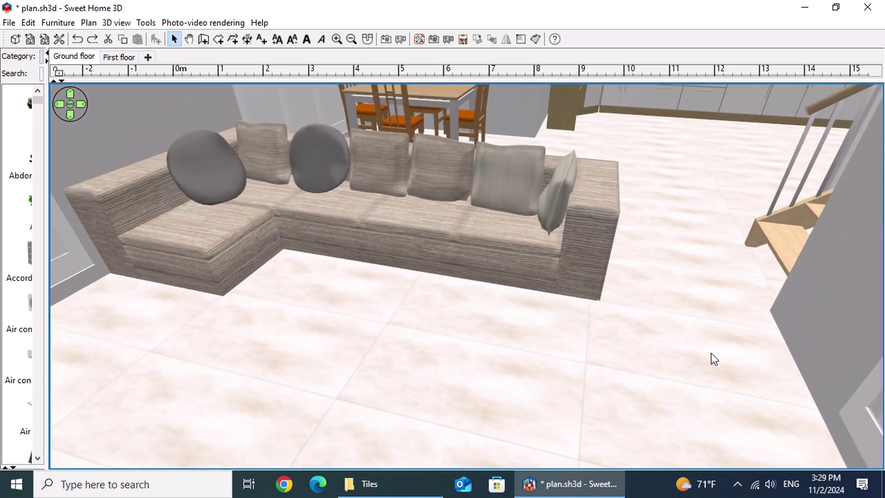
Step: Redo the remaining floor tile change and tilt the view down toward the floor
{"action": "left_click", "coordinate": [88, 40]}
{"action": "left_click_drag", "start_coordinate": [585, 418], "coordinate": [229, 400]}
{"action": "scroll", "coordinate": [727, 409], "scroll_direction": "up", "scroll_amount": 10}
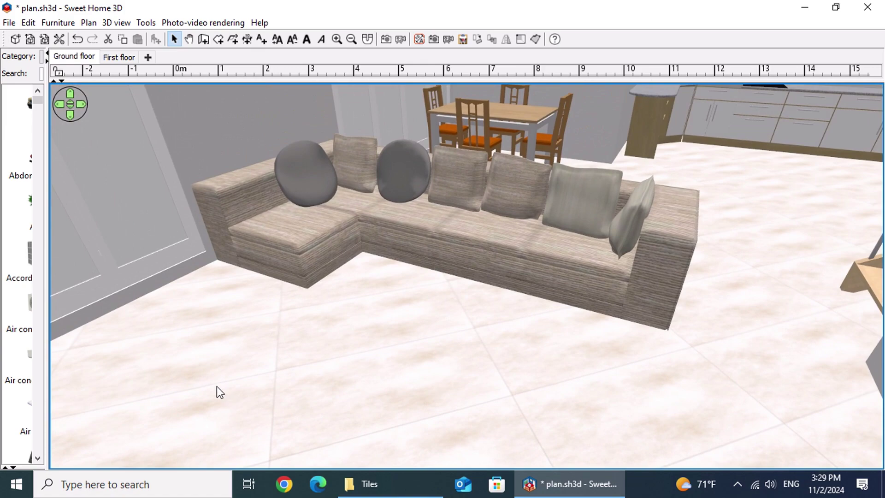
Step: Undo the diagonal 45° tile layout so the floor tiles by the red door run straight again
{"action": "left_click_drag", "start_coordinate": [565, 443], "coordinate": [135, 79]}
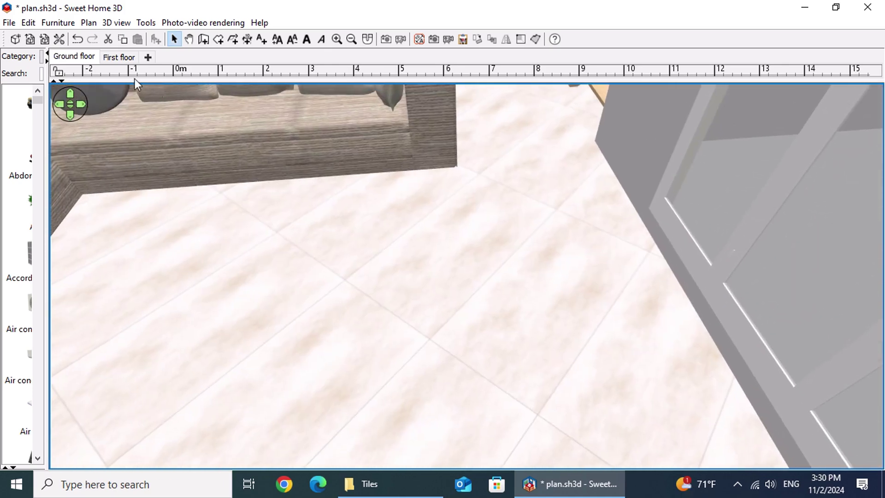
{"action": "left_click", "coordinate": [78, 43]}
{"action": "left_click", "coordinate": [78, 44]}
{"action": "left_click_drag", "start_coordinate": [632, 397], "coordinate": [581, 396]}
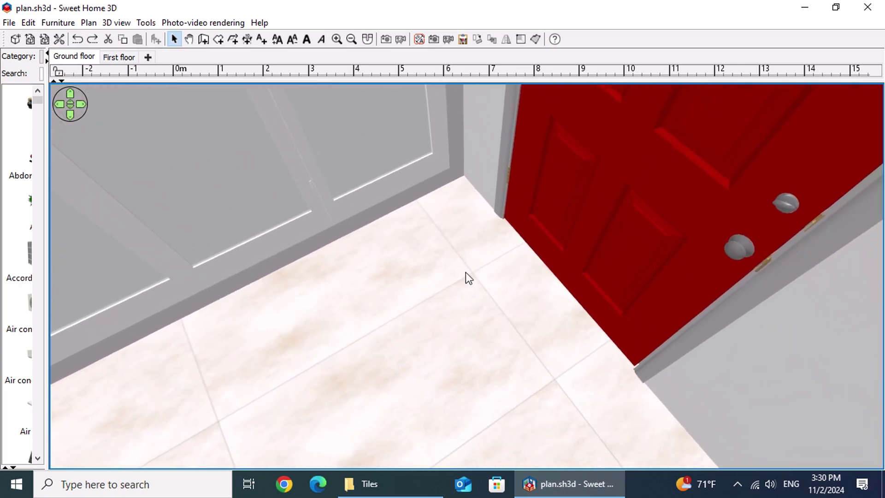
Step: Offset the White Plasma floor texture by 15% on X and 25% on Y
{"action": "double_click", "coordinate": [464, 277]}
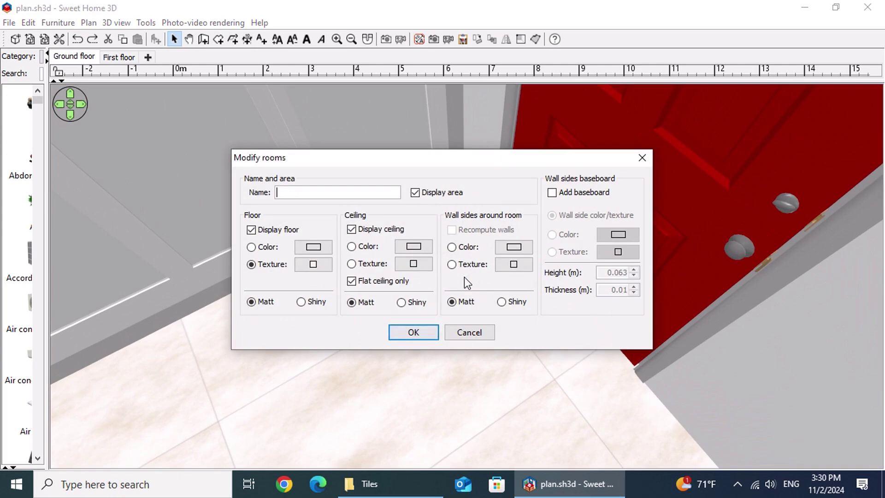
{"action": "left_click", "coordinate": [318, 267]}
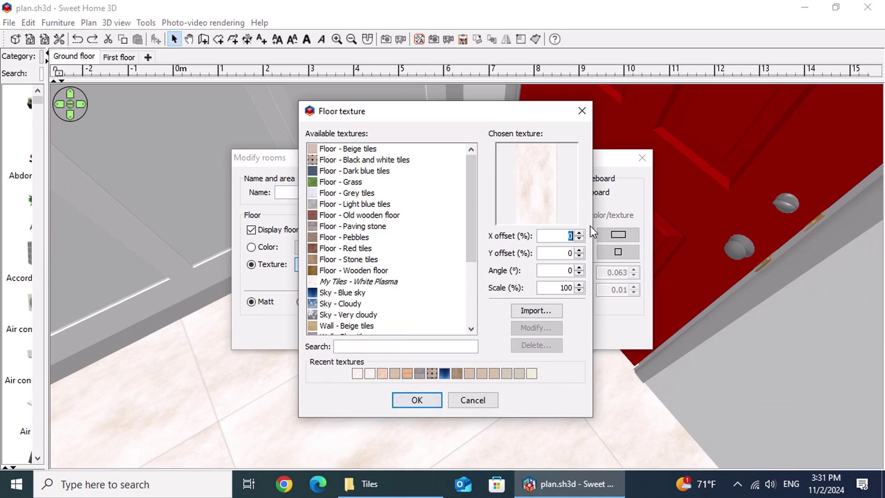
{"action": "type", "text": "15"}
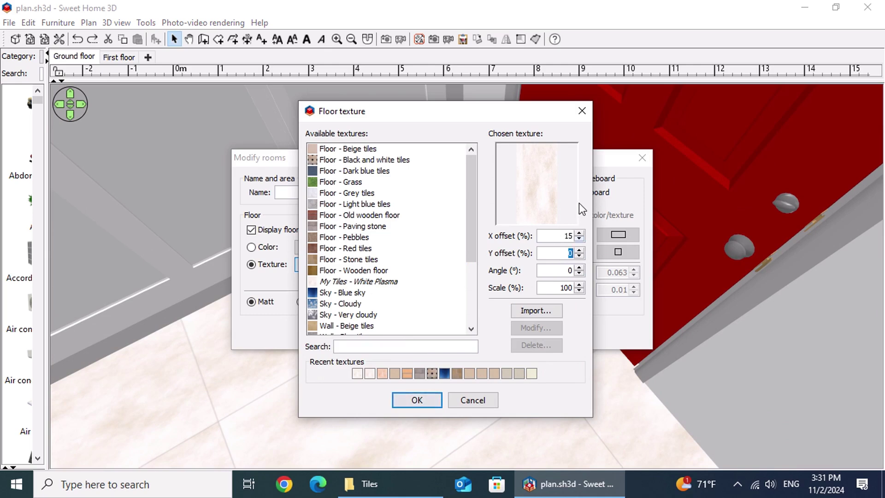
{"action": "type", "text": "25"}
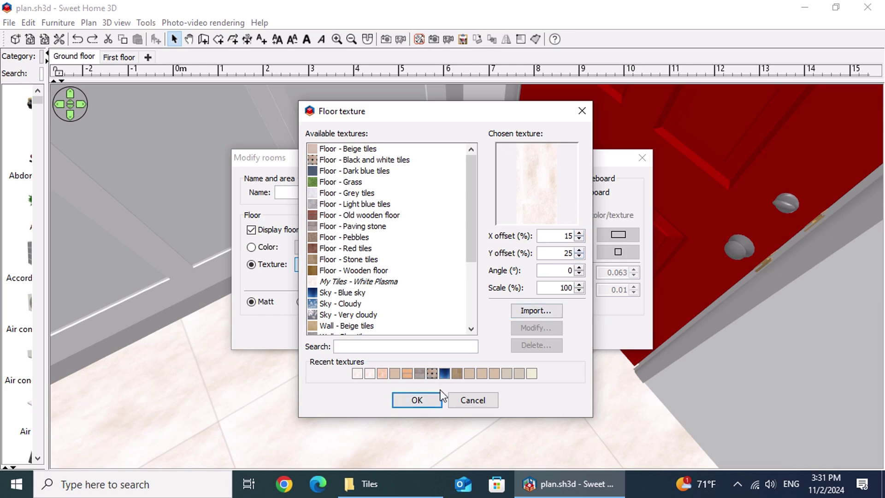
{"action": "left_click", "coordinate": [428, 400]}
{"action": "left_click", "coordinate": [421, 333]}
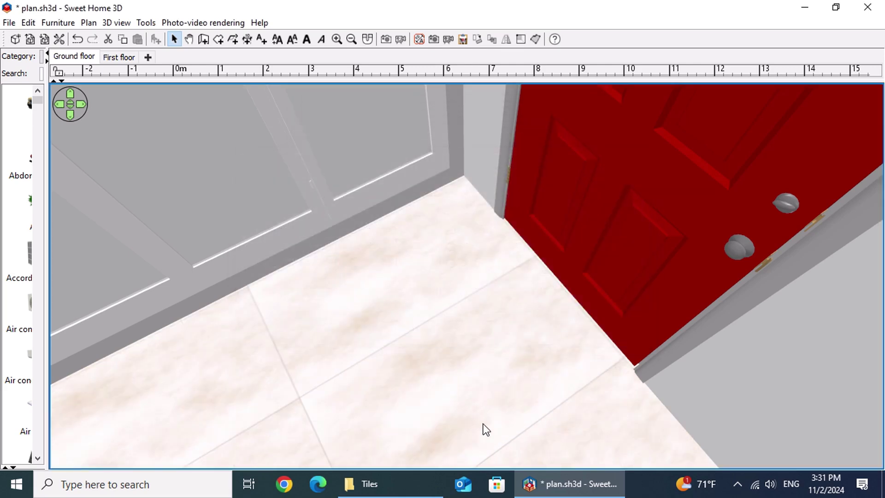
{"action": "left_click_drag", "start_coordinate": [459, 264], "coordinate": [305, 313]}
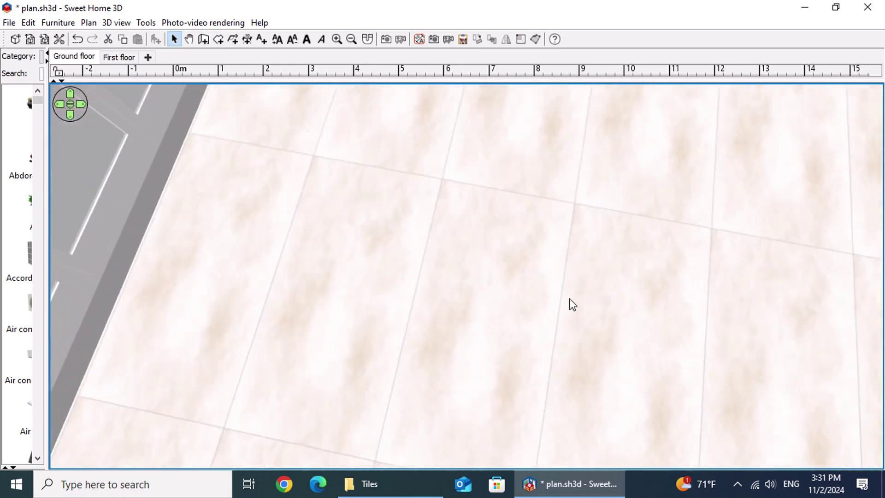
{"action": "left_click_drag", "start_coordinate": [571, 294], "coordinate": [515, 256]}
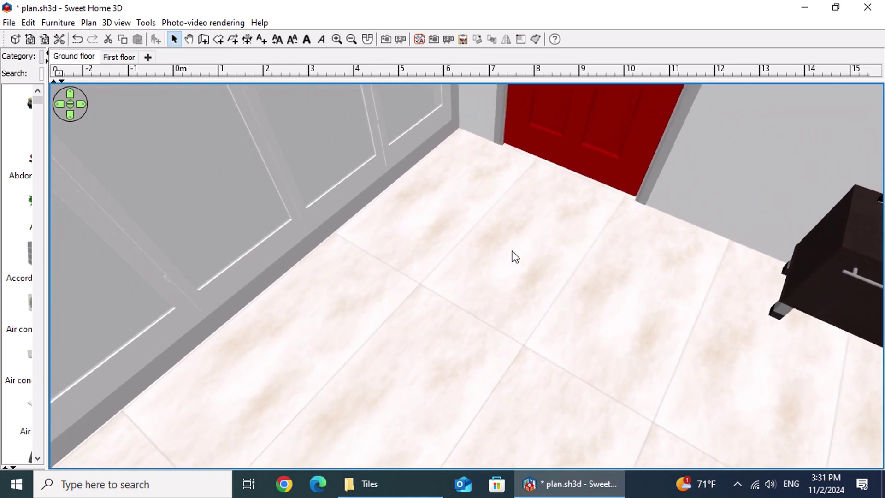
Step: Give the ground floor's White Plasma tiles a shiny finish
{"action": "double_click", "coordinate": [515, 257]}
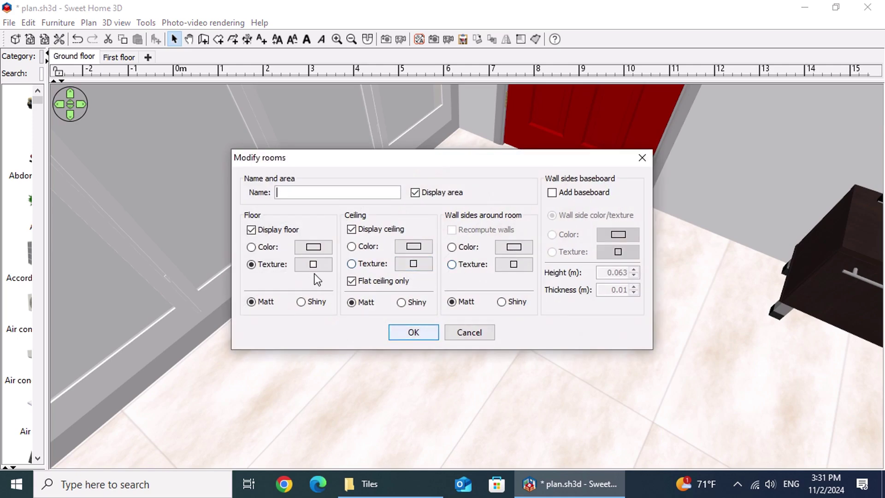
{"action": "left_click", "coordinate": [300, 302]}
{"action": "left_click", "coordinate": [251, 302]}
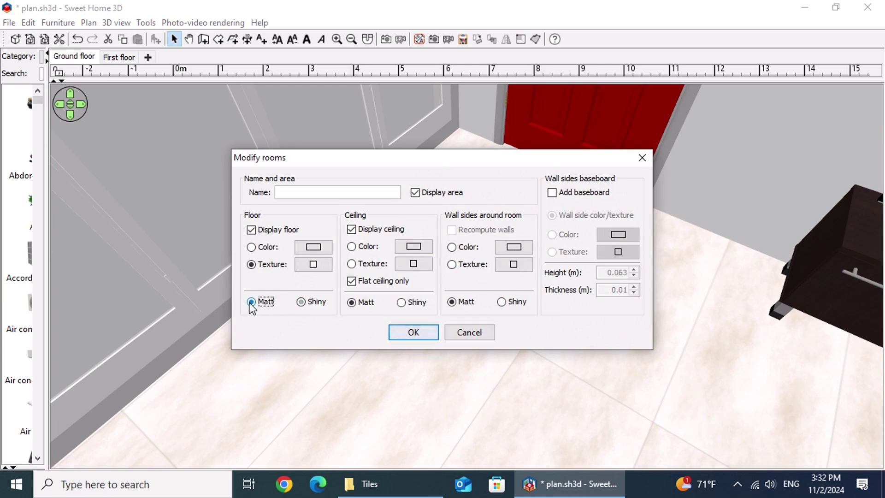
{"action": "left_click", "coordinate": [303, 302]}
{"action": "left_click", "coordinate": [414, 335]}
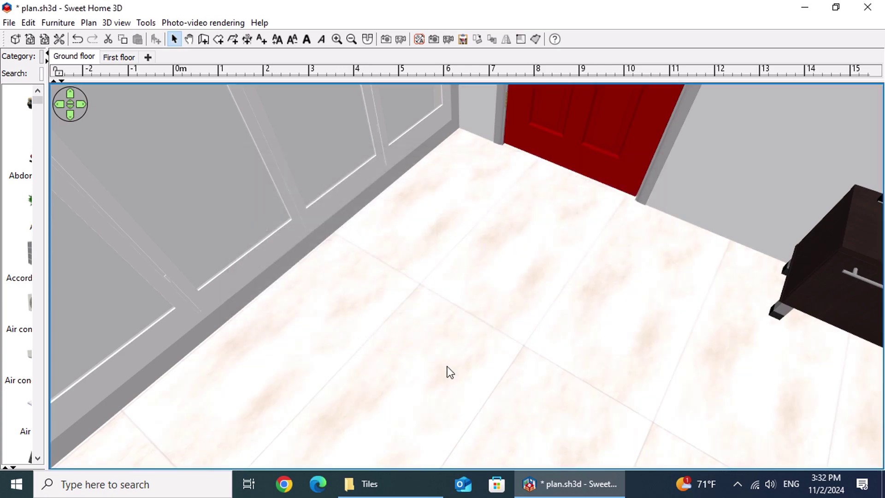
{"action": "left_click_drag", "start_coordinate": [621, 361], "coordinate": [381, 328]}
Step: Reopen the room settings to check the floor finish, leaving it set to matt
{"action": "double_click", "coordinate": [424, 336]}
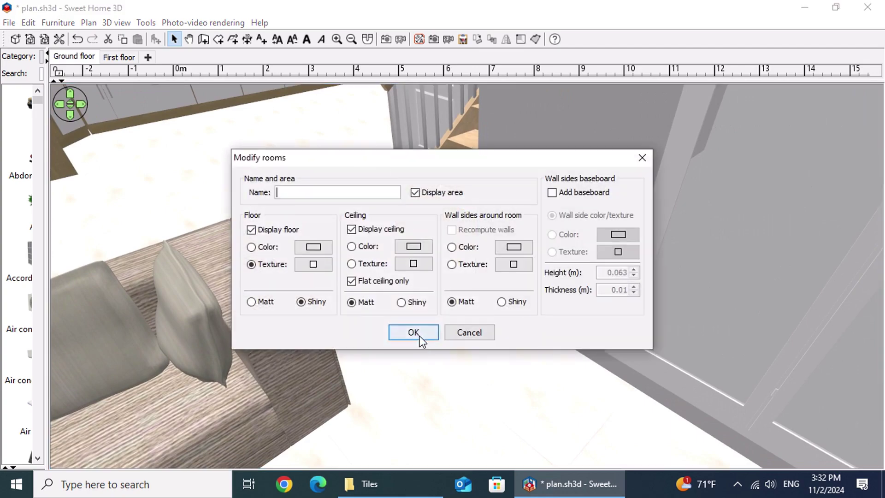
{"action": "left_click", "coordinate": [250, 300]}
{"action": "left_click", "coordinate": [413, 332]}
{"action": "left_click_drag", "start_coordinate": [476, 375], "coordinate": [387, 390]}
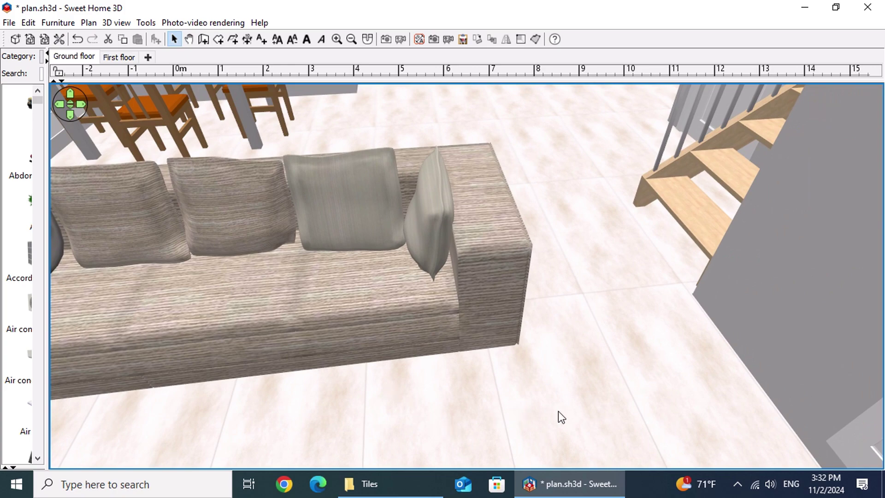
{"action": "scroll", "coordinate": [573, 371], "scroll_direction": "up", "scroll_amount": 8}
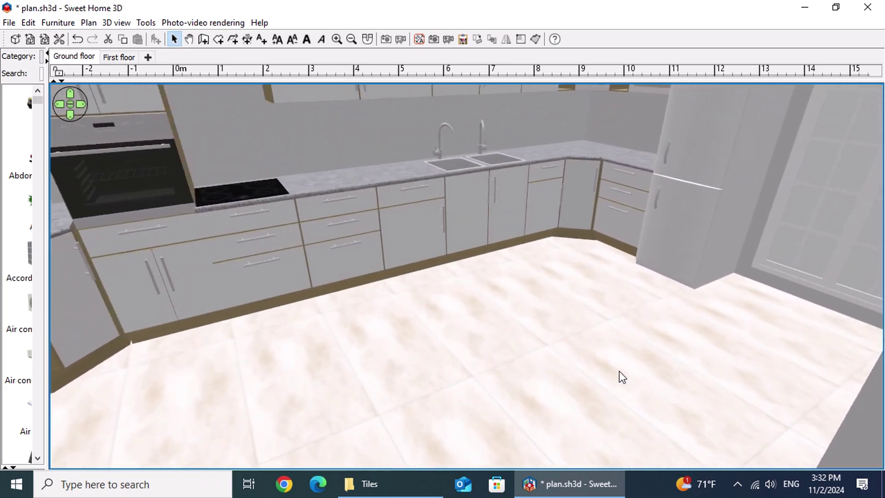
{"action": "scroll", "coordinate": [665, 382], "scroll_direction": "up", "scroll_amount": 6}
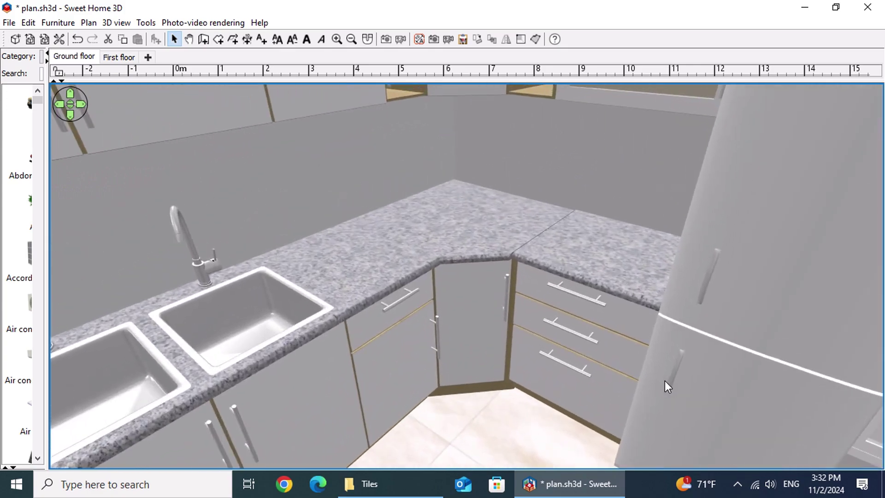